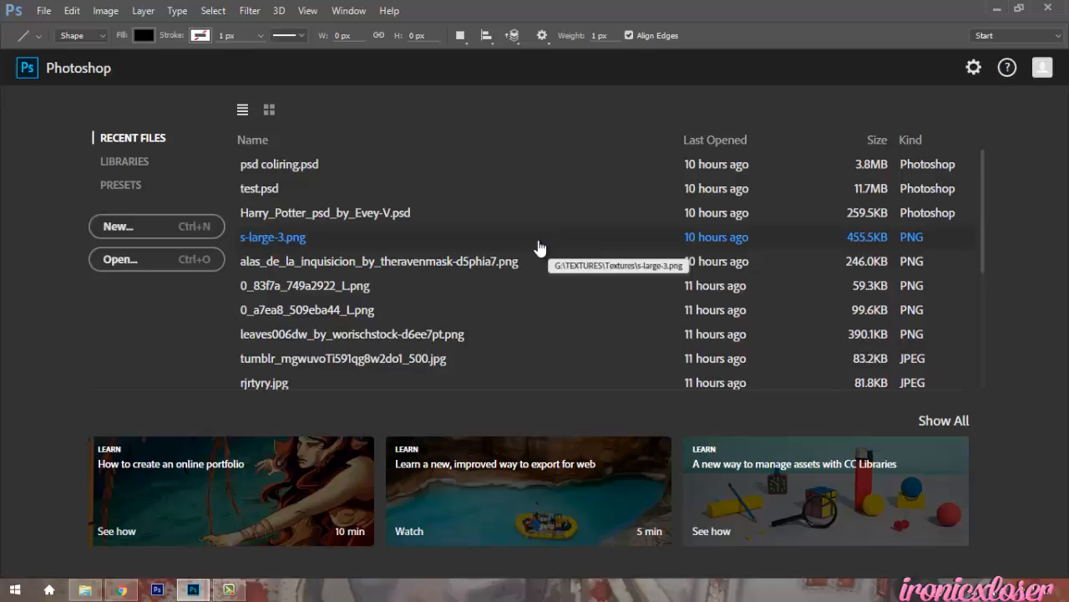
- Create a 50 x 50 pixel RGB document named "pattern psd tutorial" at 72 pixels/inch with a white background
left_click(100, 226)
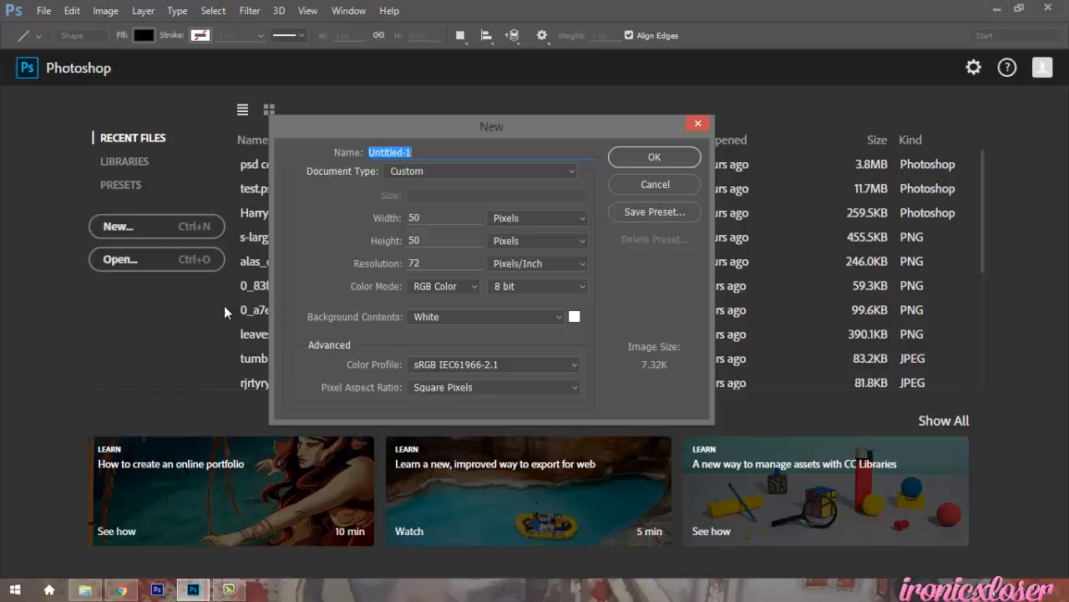
left_click(433, 217)
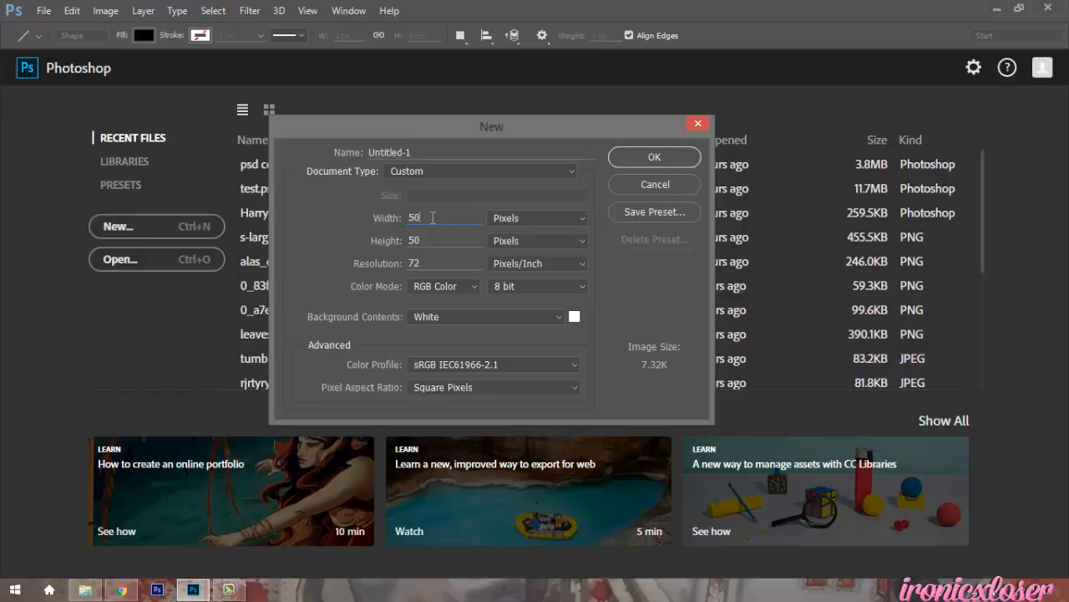
left_click(420, 151)
type("pattern psd tutorial")
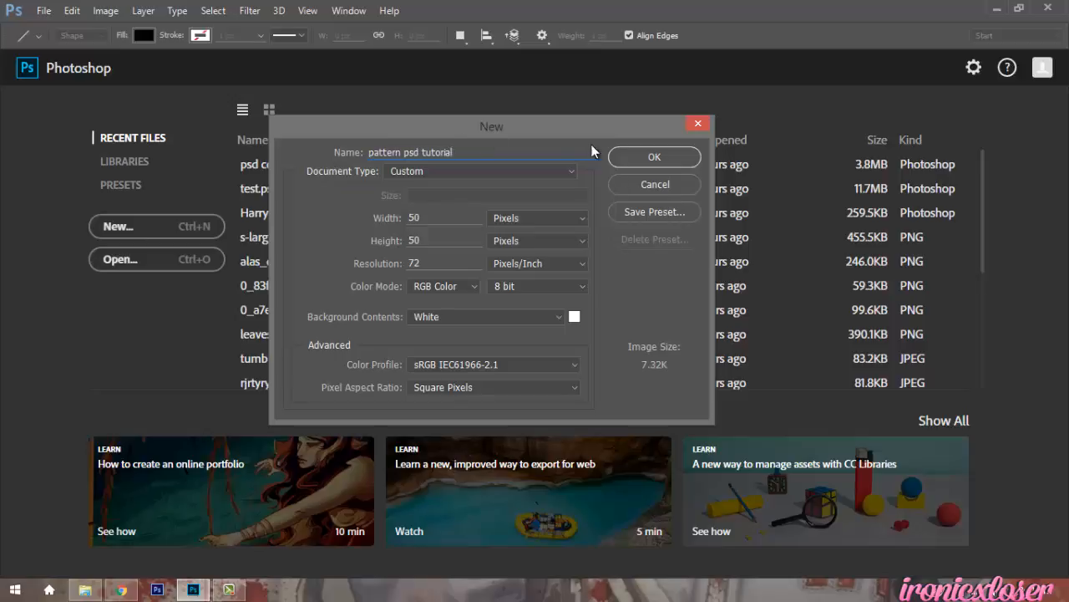
left_click(650, 158)
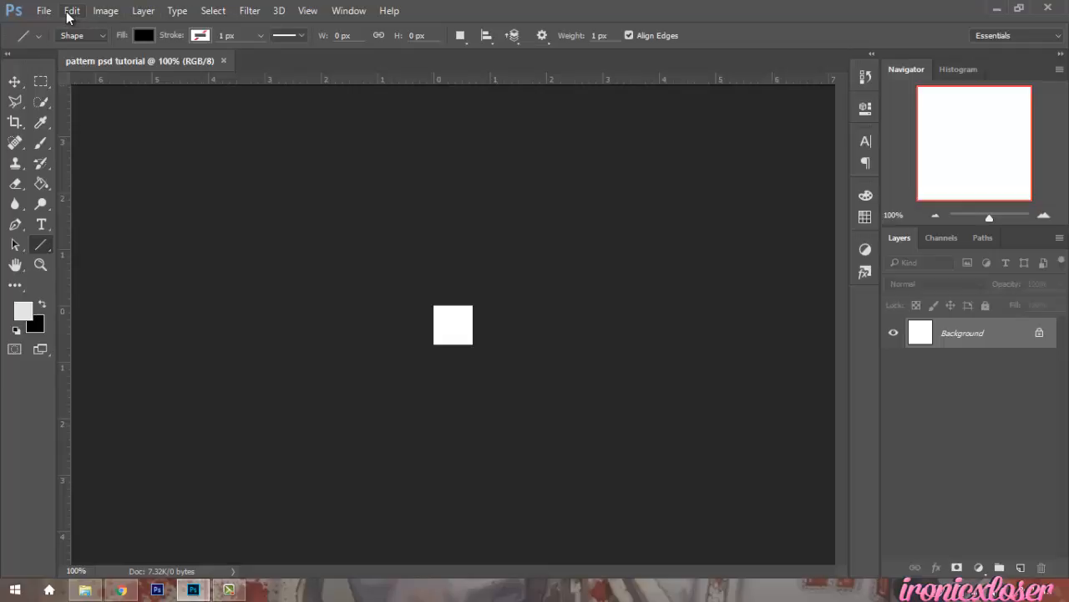
- Add a new empty layer above the background and place a vertical and a horizontal guide through the canvas centre
left_click(1020, 567)
left_click(1043, 216)
mouse_move(997, 218)
left_mouse_down()
mouse_move(1032, 218)
mouse_move(1009, 215)
left_mouse_up()
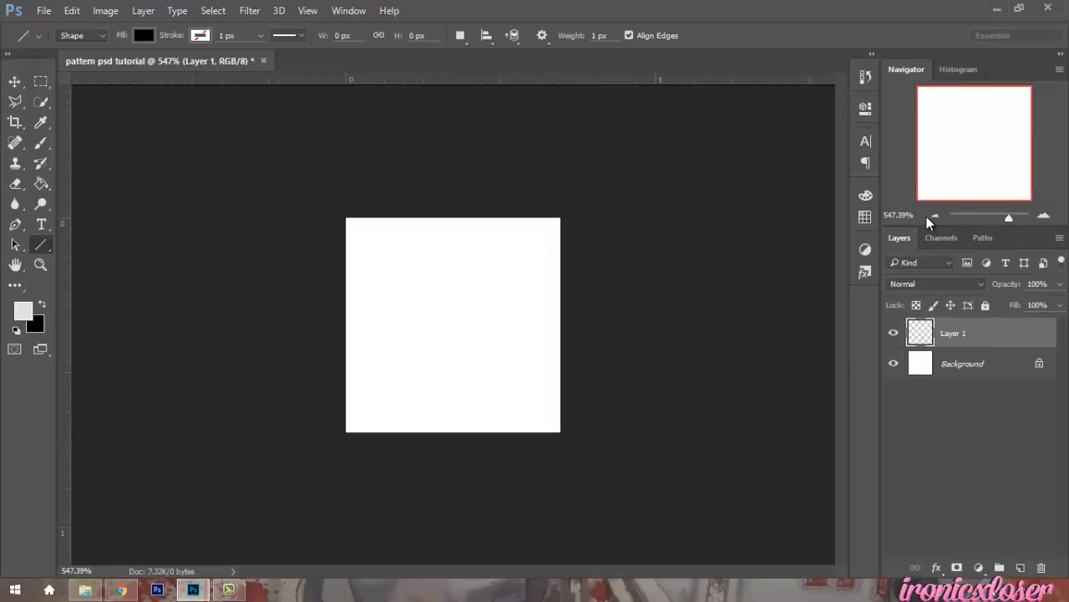
left_click_drag(1012, 218, 1018, 219)
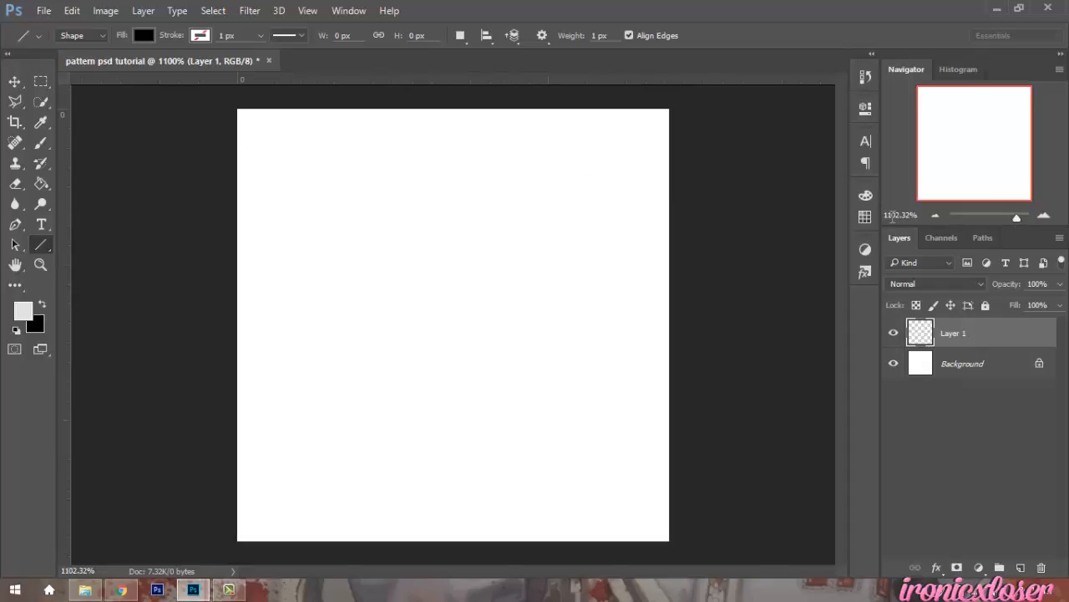
type("1000")
key("Return")
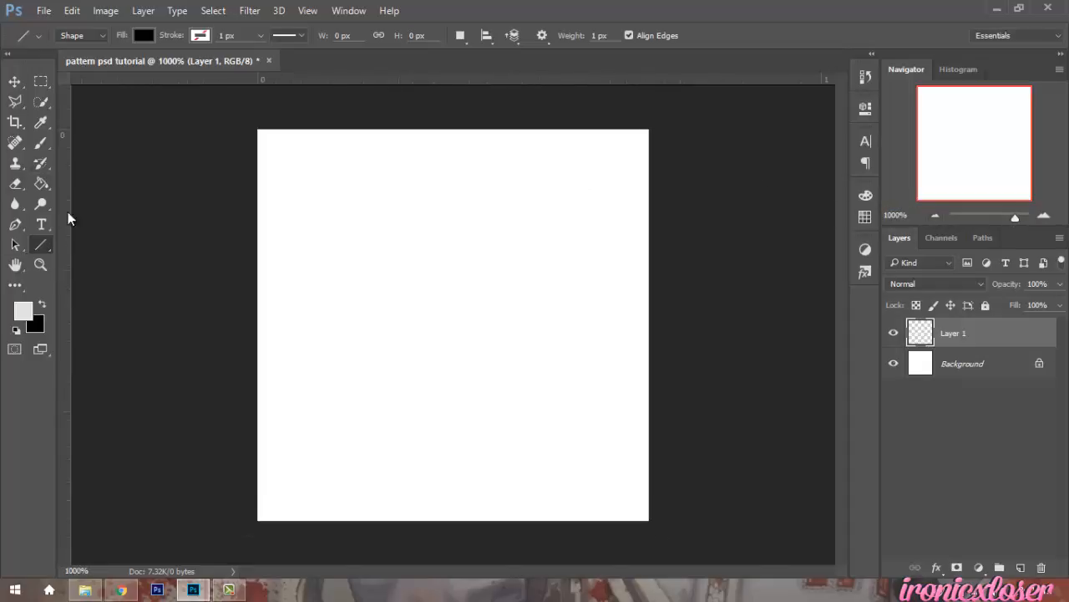
left_click(15, 81)
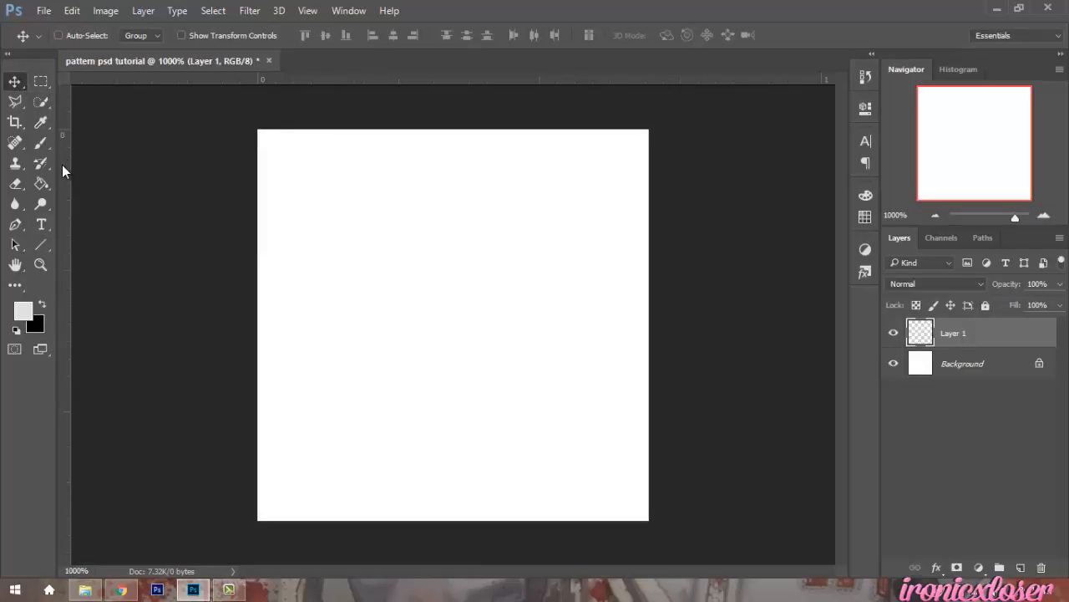
left_click_drag(61, 165, 479, 326)
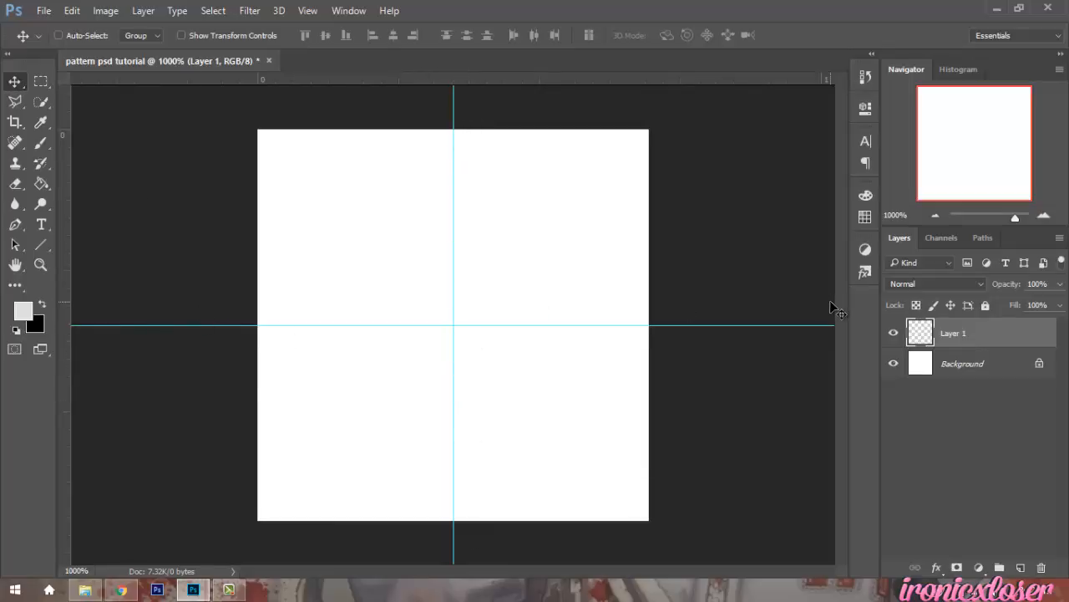
- Draw a vertical and a horizontal black line, each 8 px thick, along the centre guides and across the whole canvas
left_click(40, 248)
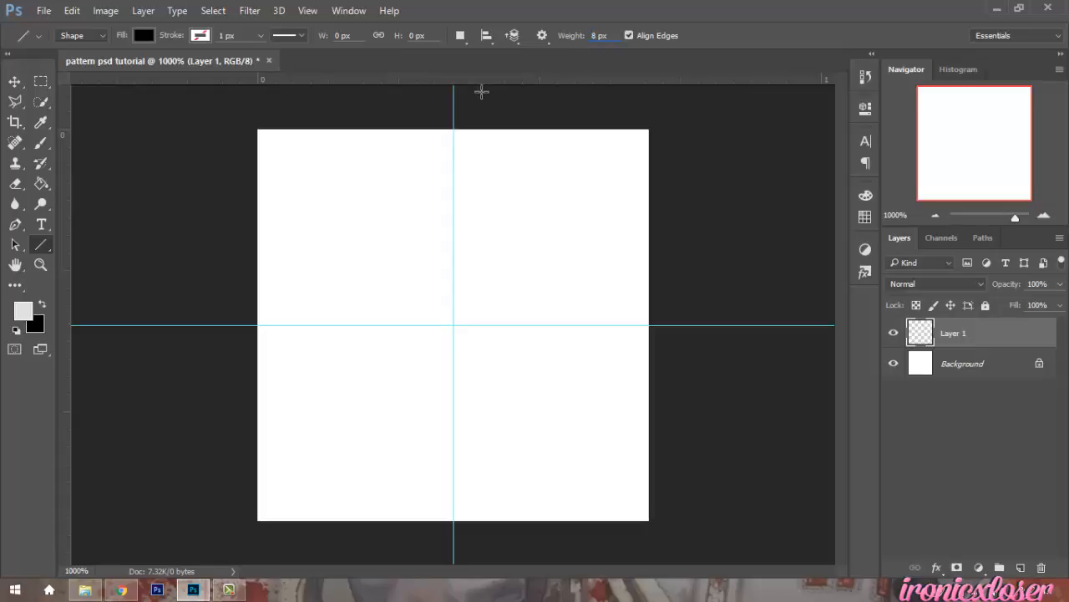
left_click_drag(452, 122, 452, 535)
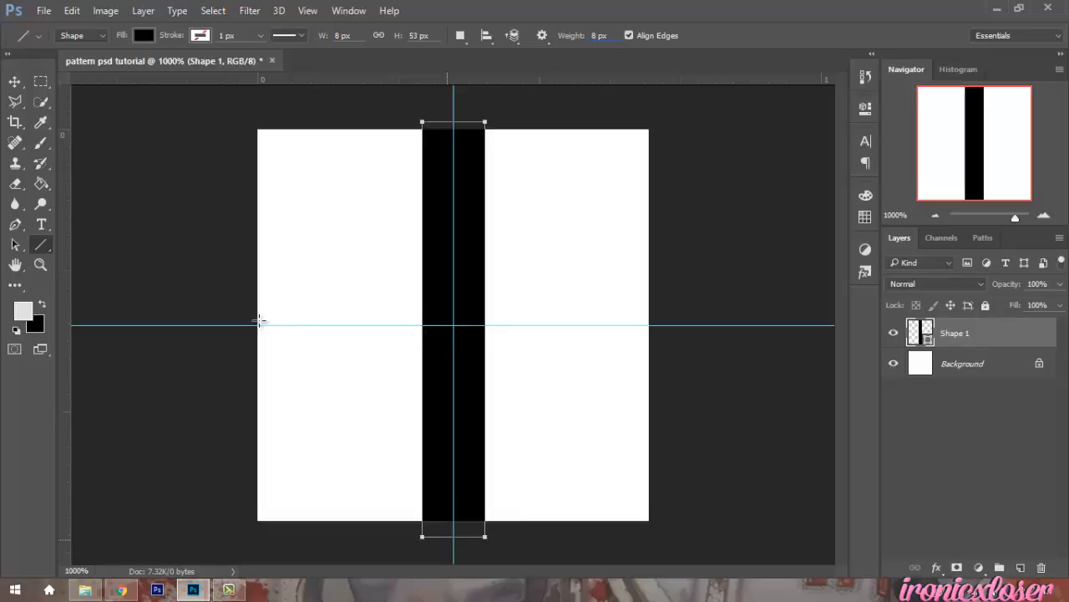
left_click_drag(219, 325, 686, 336)
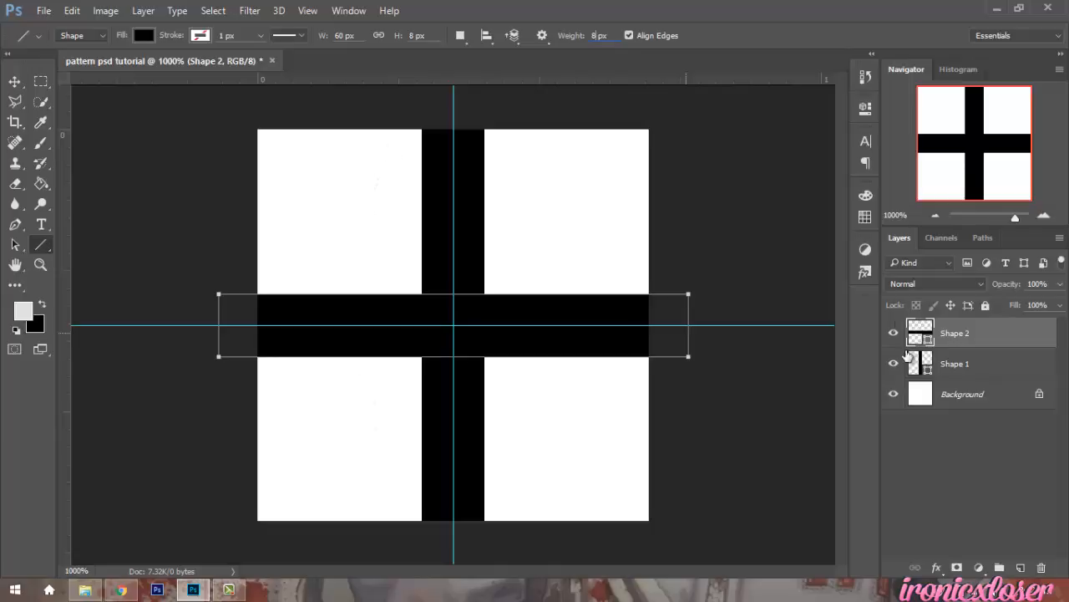
left_click(988, 363, "shift")
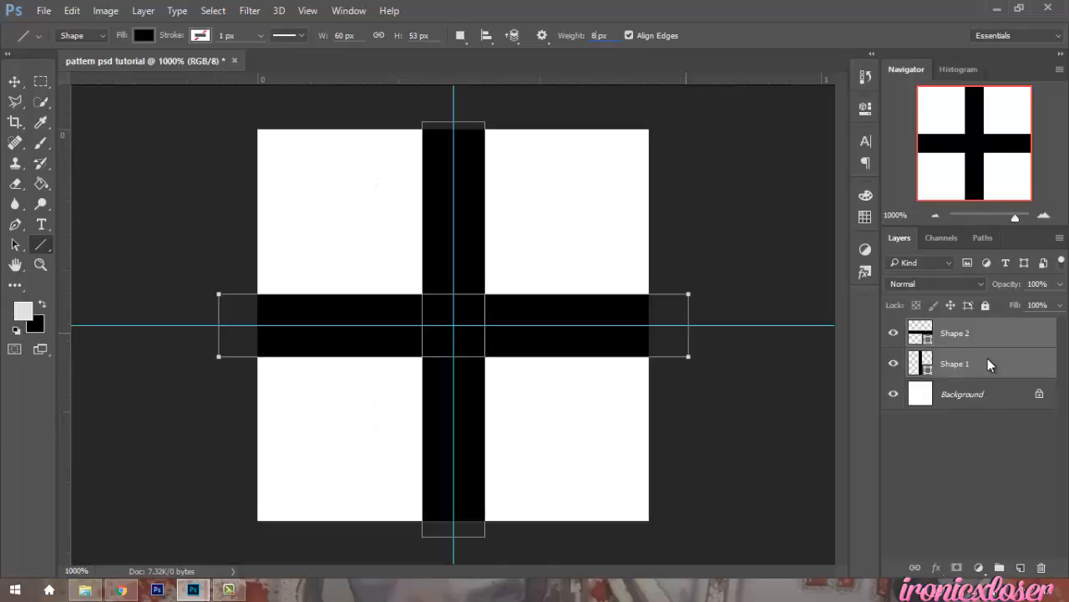
right_click(987, 358)
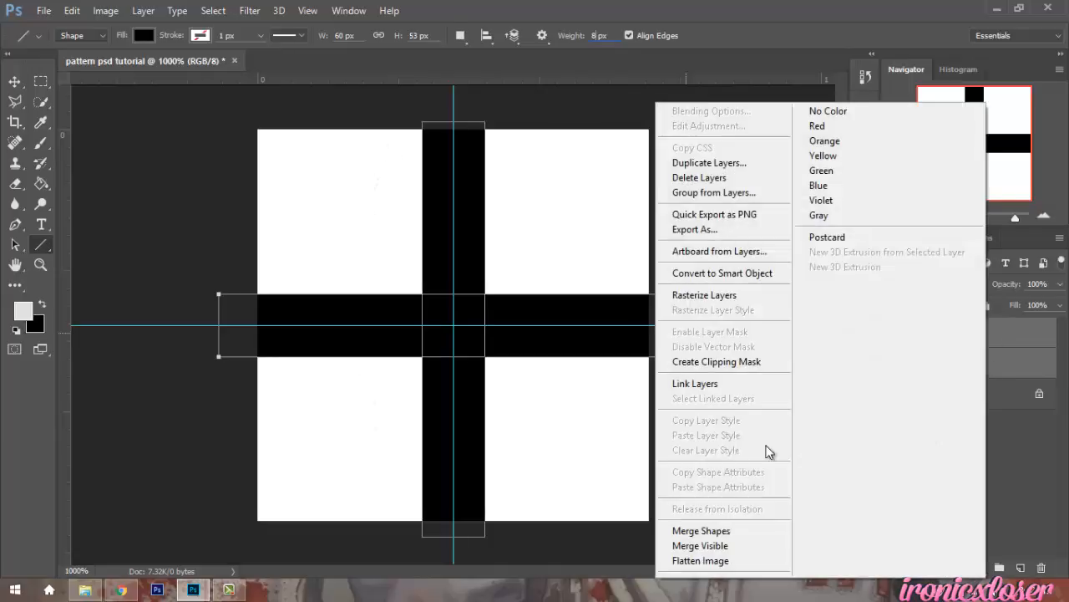
left_click(1024, 336)
left_click(1021, 337)
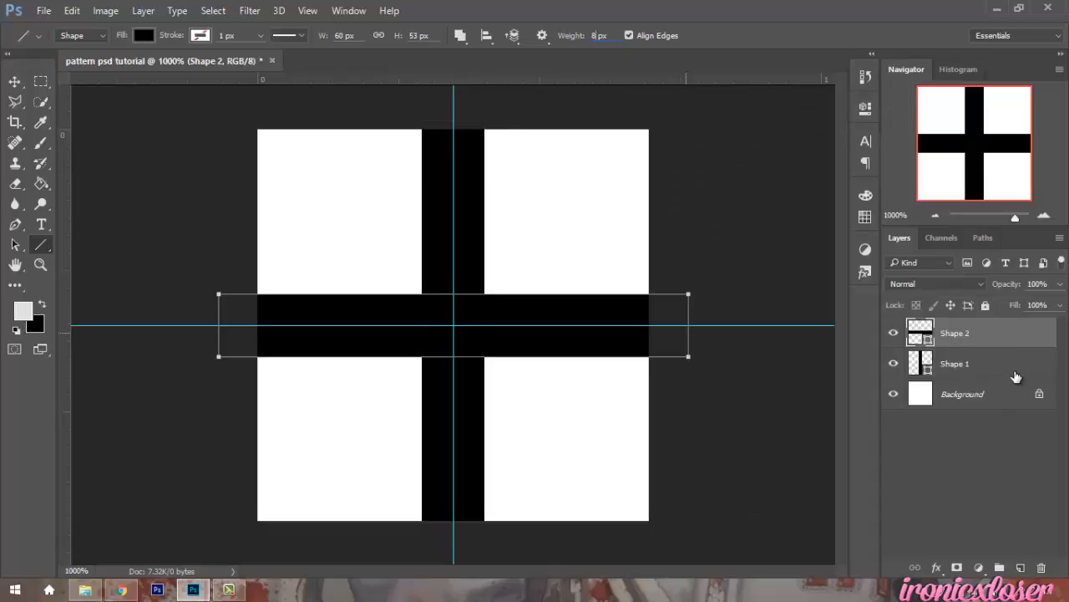
- Merge the two black line shapes into one layer and rasterize it
left_click(1016, 377, "shift")
right_click(1019, 330)
left_click(751, 532)
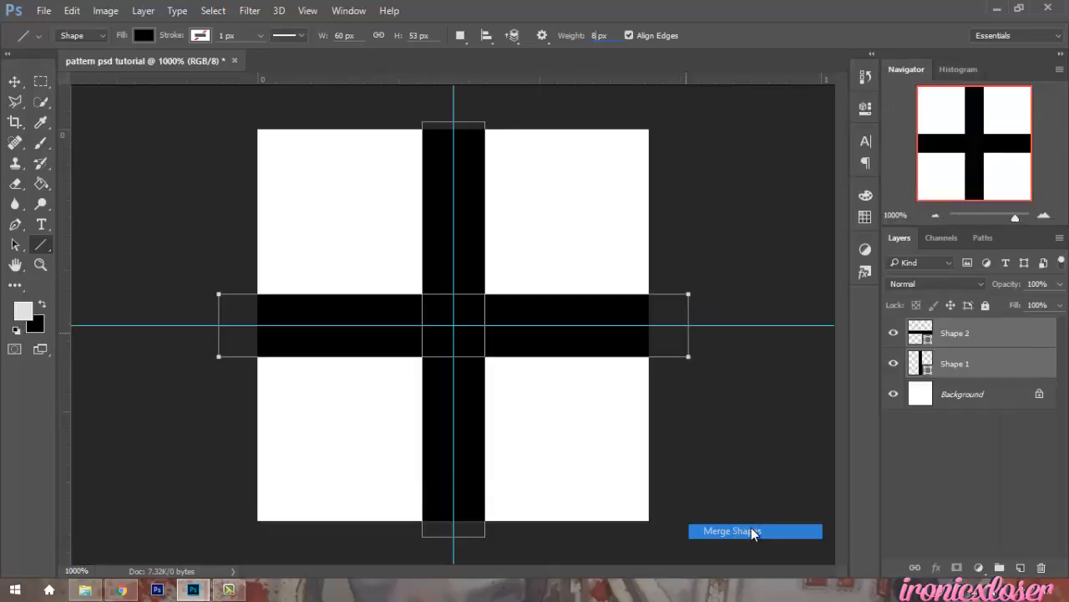
right_click(991, 338)
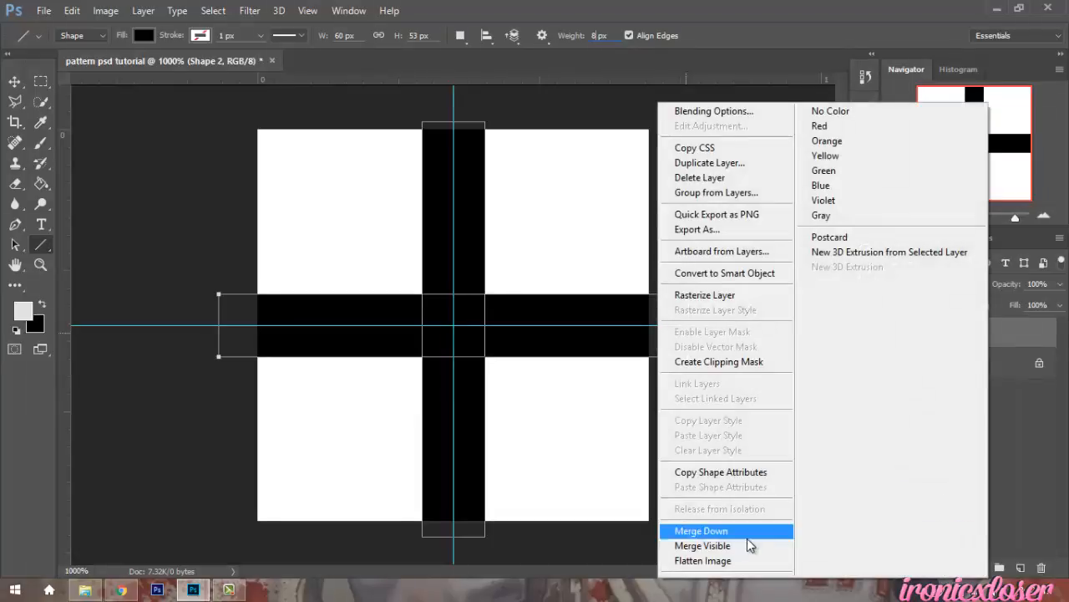
left_click(725, 295)
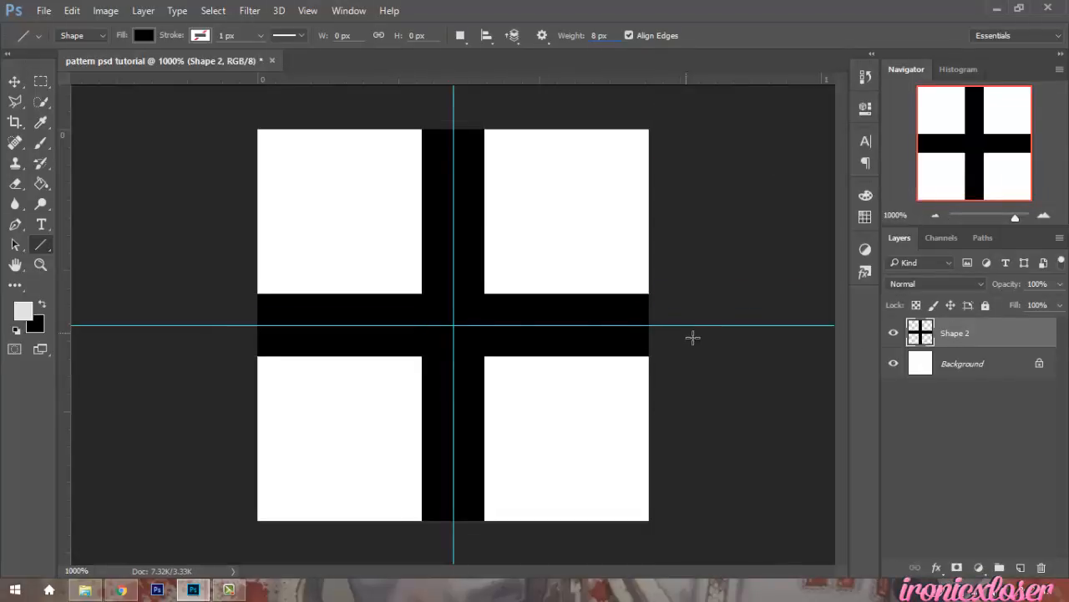
- Draw another vertical line 8 px thick, just left of the centre guide, and recolor it red
mouse_move(411, 128)
left_mouse_down()
mouse_move(396, 215)
mouse_move(407, 222)
mouse_move(414, 543)
left_mouse_up()
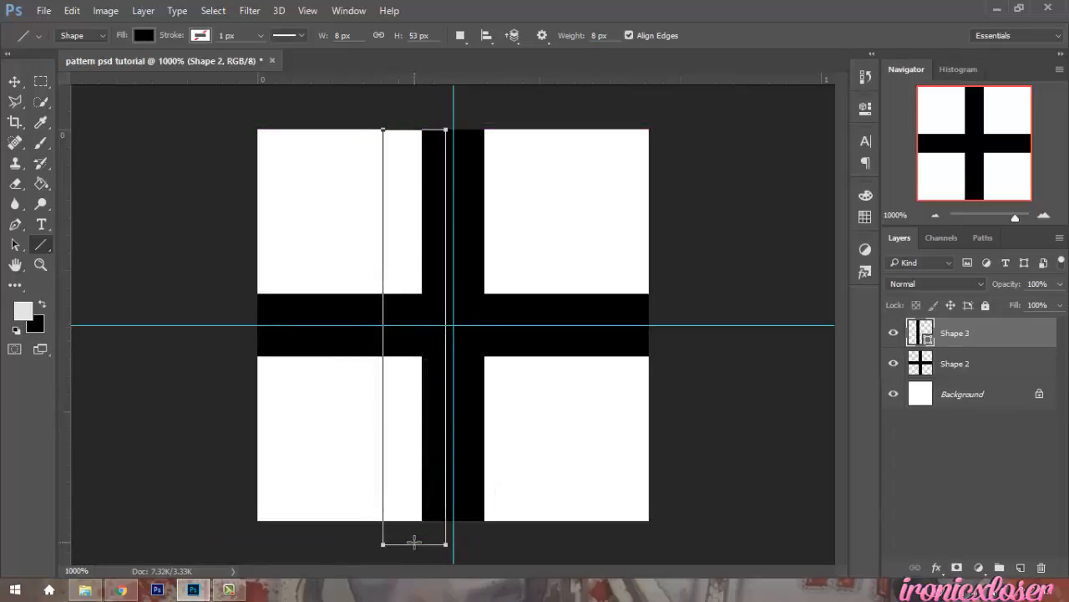
left_click(16, 82)
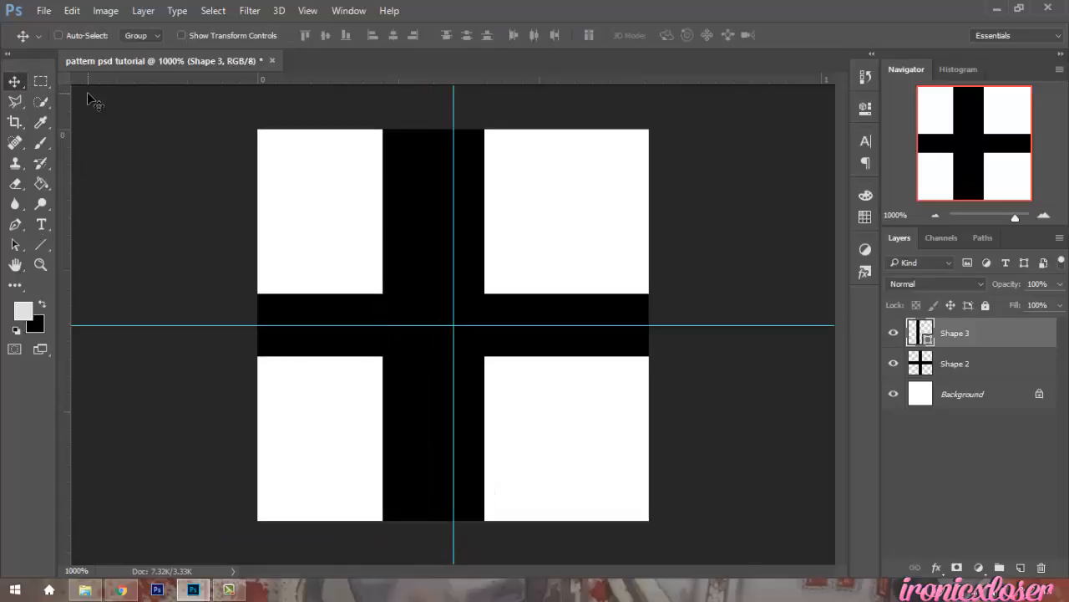
double_click(926, 333)
left_click(805, 187)
left_click(964, 175)
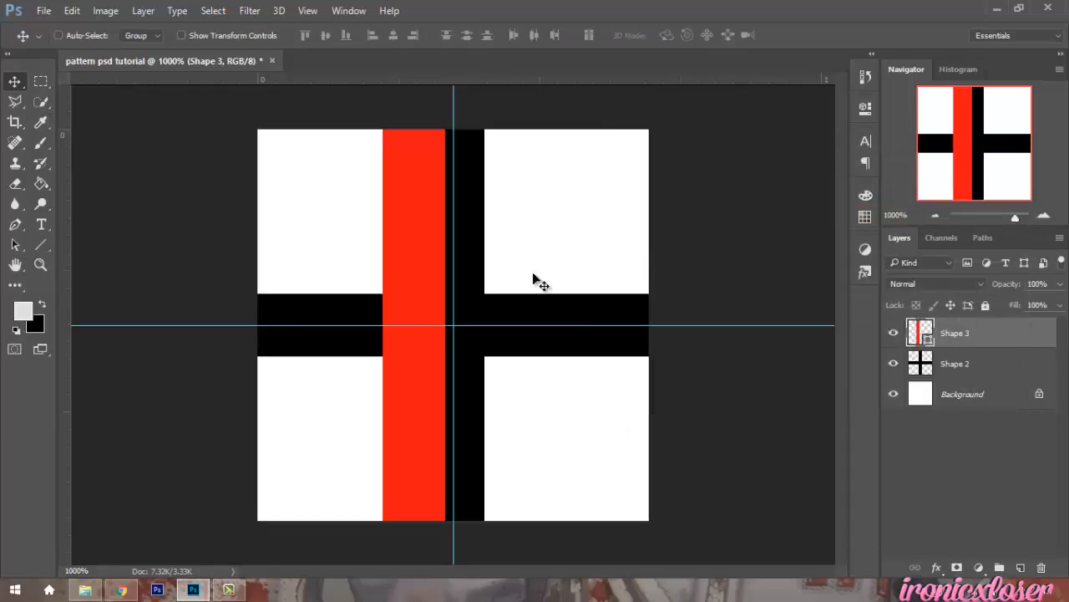
- Move the red vertical stripe left until it sits flush against the left edge of the black vertical band
key("Left")
key("Left")
key("Left")
key("Left")
key("Right")
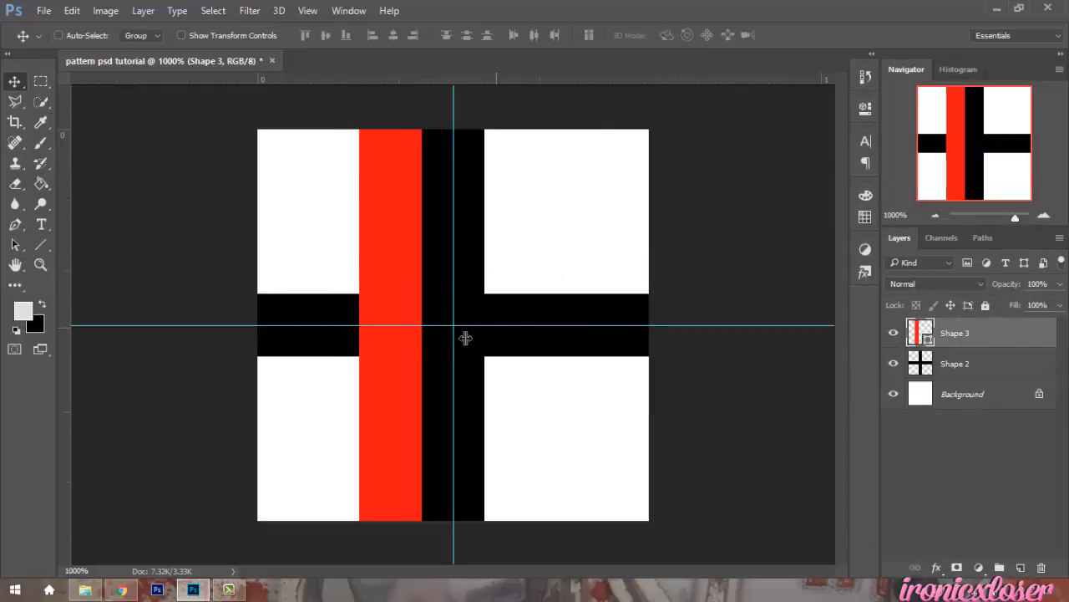
- Duplicate the red vertical stripe and position the copy flush against the right edge of the black vertical band
left_click(385, 207, "alt")
key("shift+Right")
key("shift+Right")
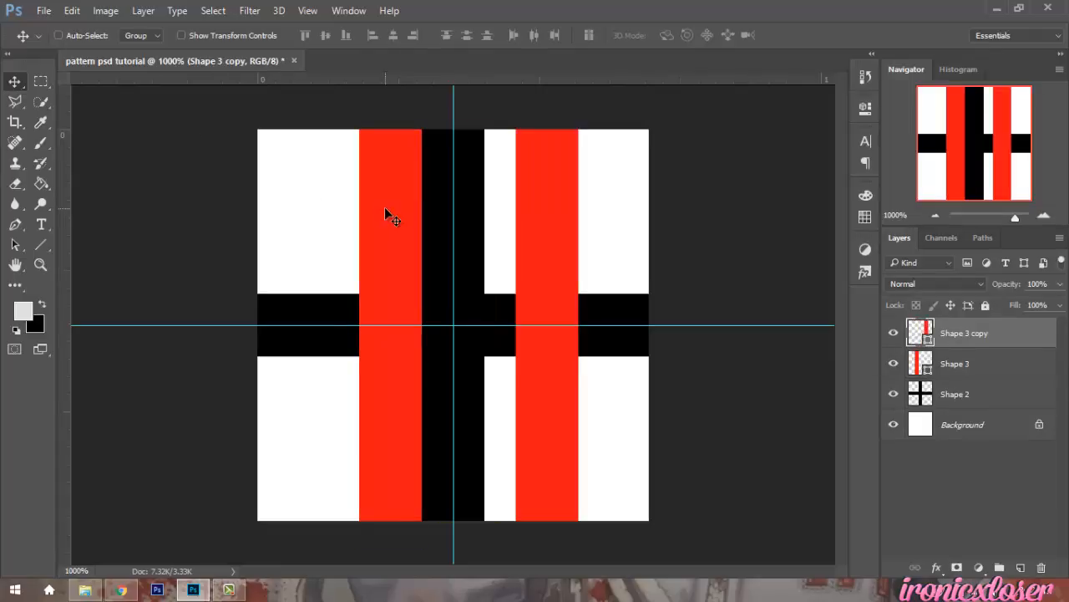
key("shift+Left")
key("Right")
key("Right")
key("Right")
key("Right")
key("Right")
key("Right")
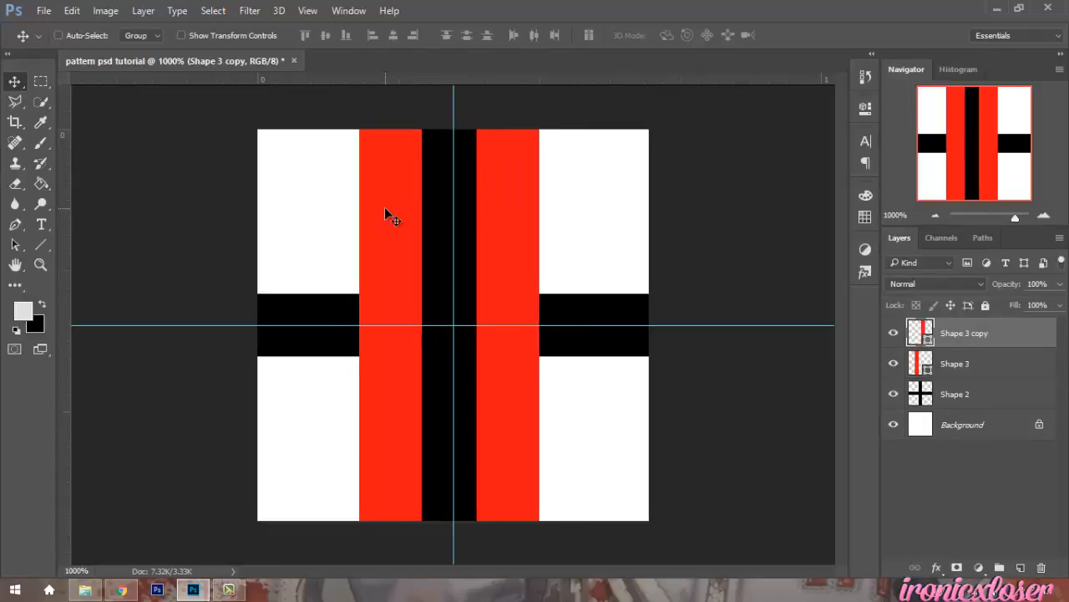
key("Right")
key("Right")
key("Left")
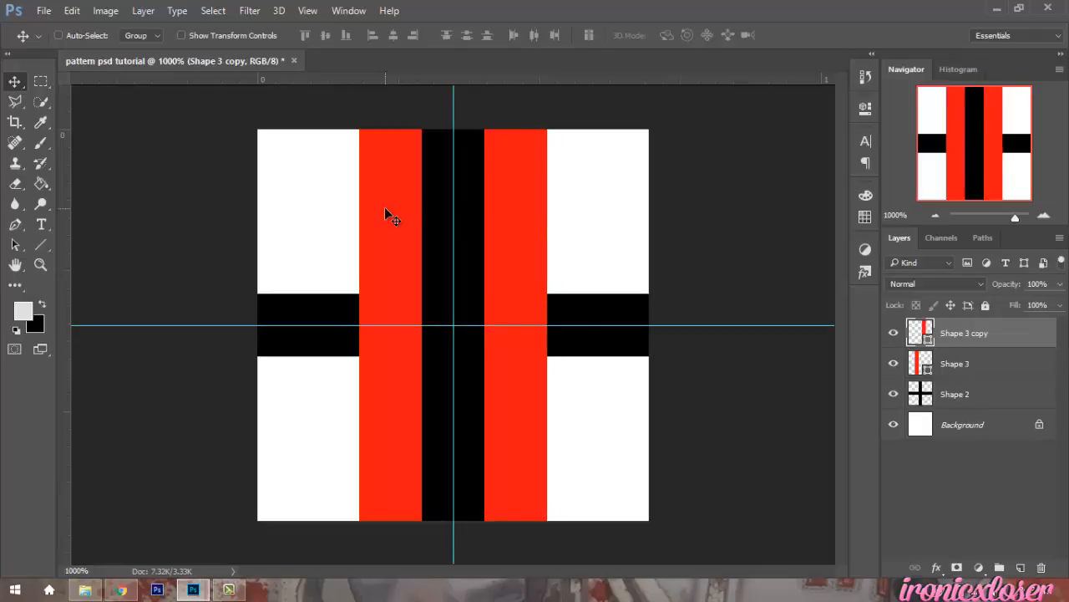
left_click(893, 332)
left_click(894, 332)
left_click(1059, 283)
mouse_move(1061, 303)
left_mouse_down()
mouse_move(1023, 303)
mouse_move(1058, 303)
left_mouse_up()
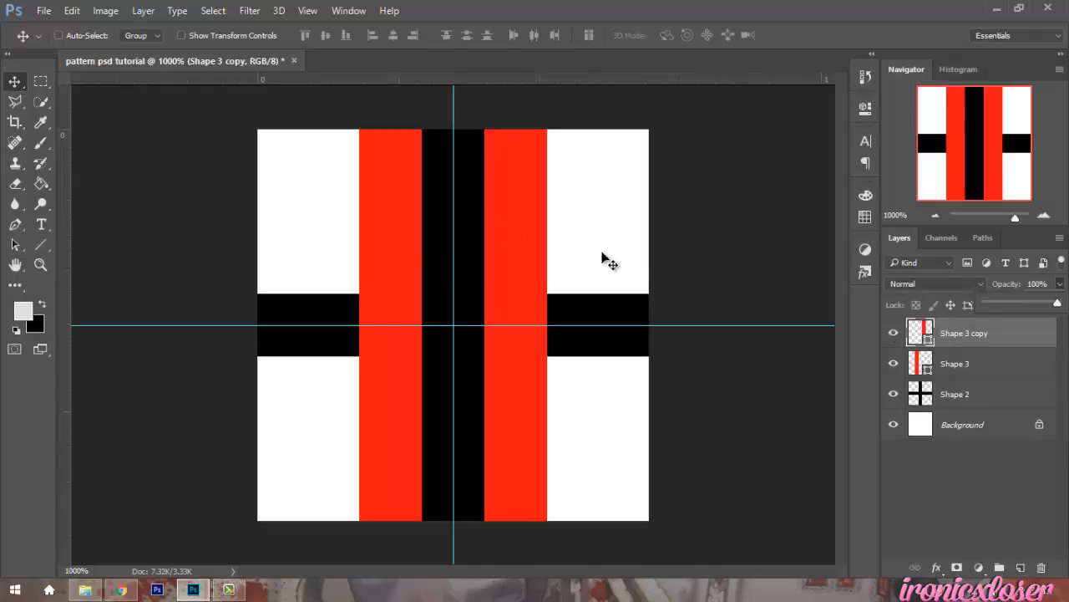
- Draw a red horizontal line 8 px thick across the canvas and align it flush with the black horizontal band's upper edge
left_click(40, 245)
mouse_move(234, 269)
left_mouse_down()
mouse_move(573, 252)
mouse_move(681, 268)
left_mouse_up()
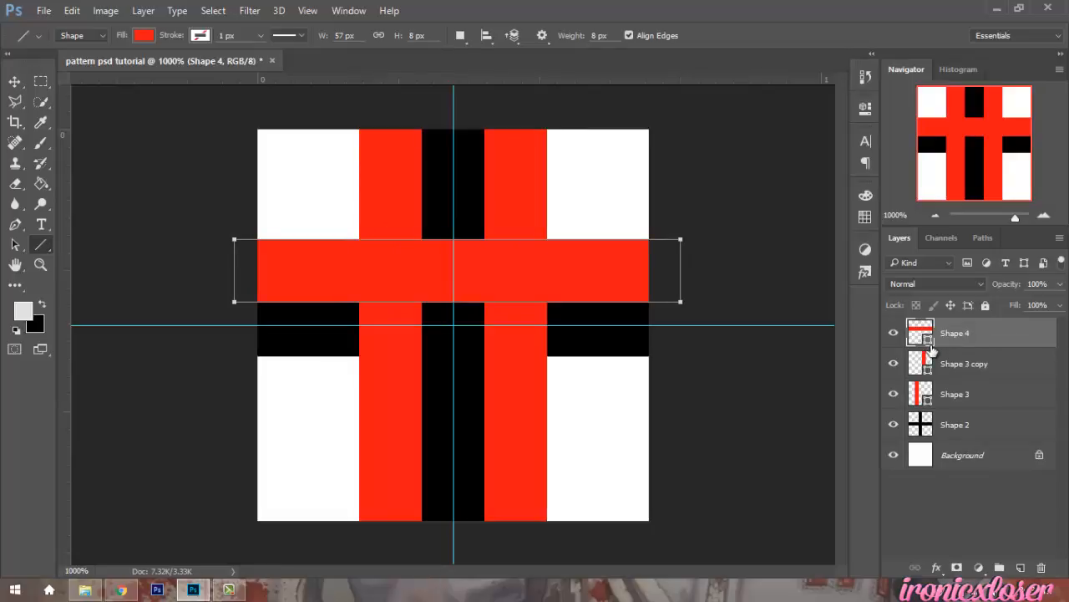
key("v")
key("Up")
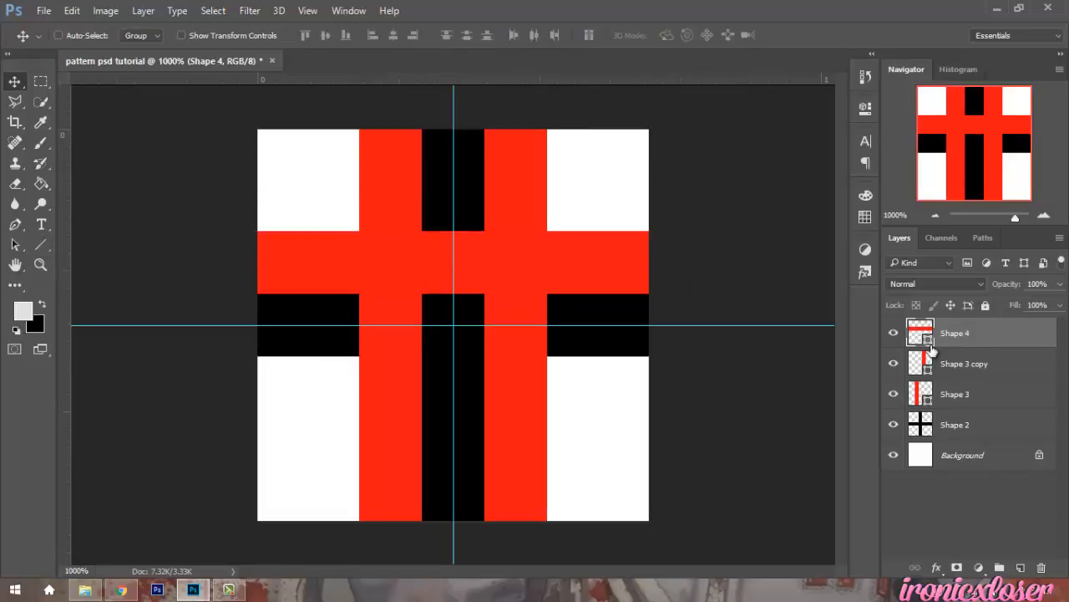
- Duplicate the red horizontal stripe and move the copy down flush against the lower edge of the black horizontal band
key("ctrl+j")
key("Down")
key("Down")
key("Down")
key("Down")
key("Down")
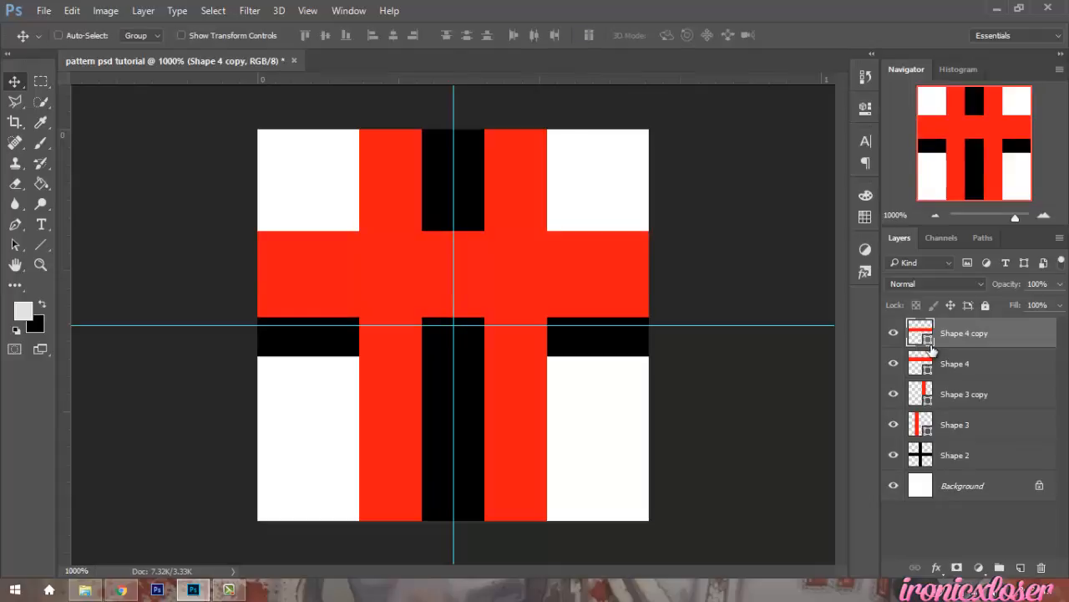
key("Down")
key("Down")
key("Down")
key("Down")
key("Down")
key("Down")
key("Down")
key("Down")
key("Down")
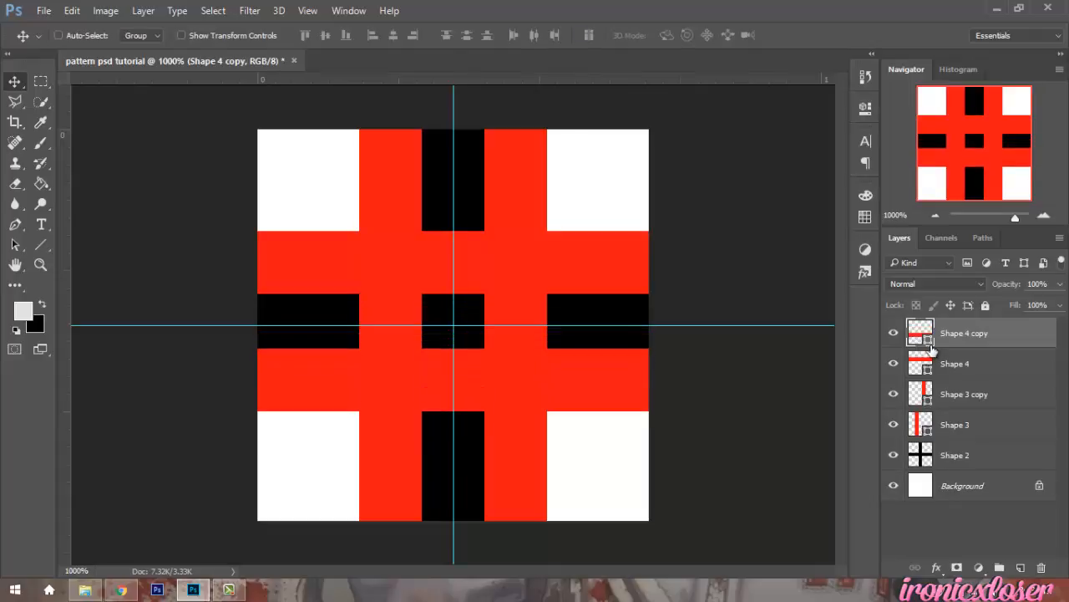
key("Down")
key("Up")
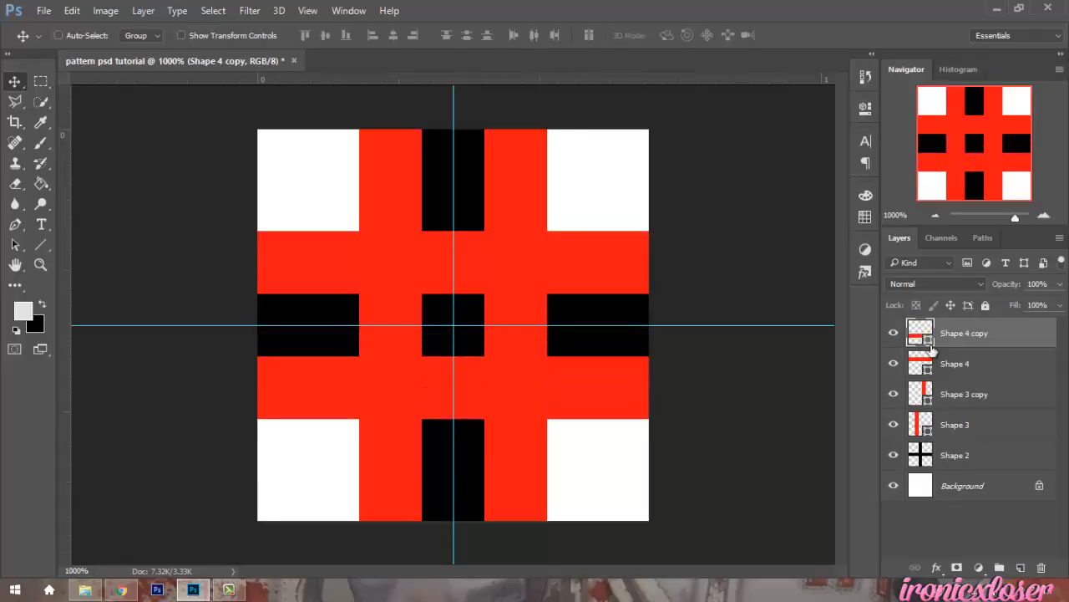
- Merge the four red stripe shapes into one layer and rasterize it
left_click(974, 434, "shift")
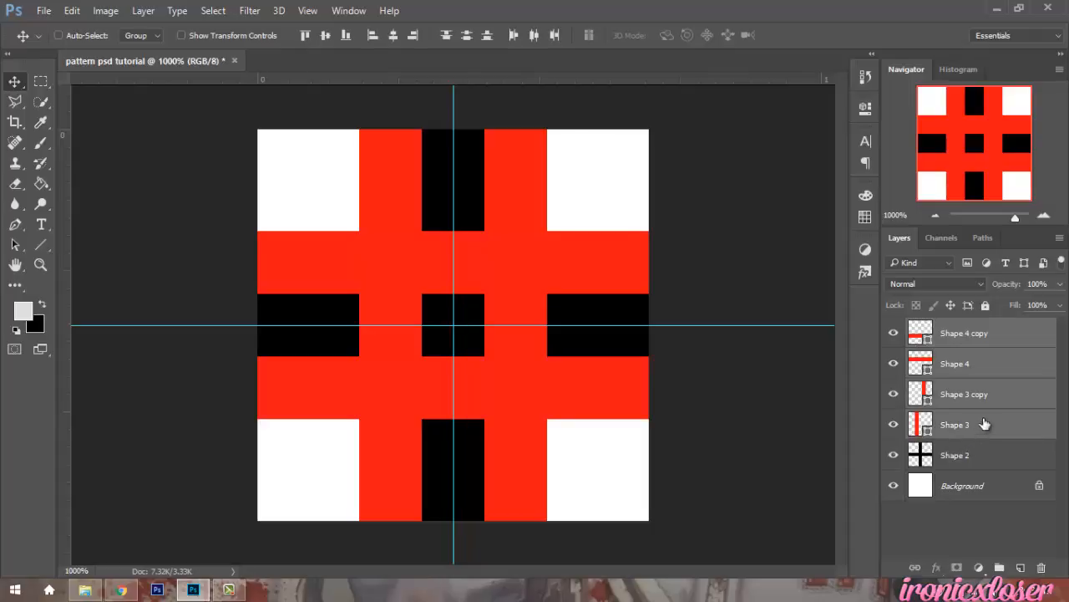
right_click(990, 419)
left_click(726, 532)
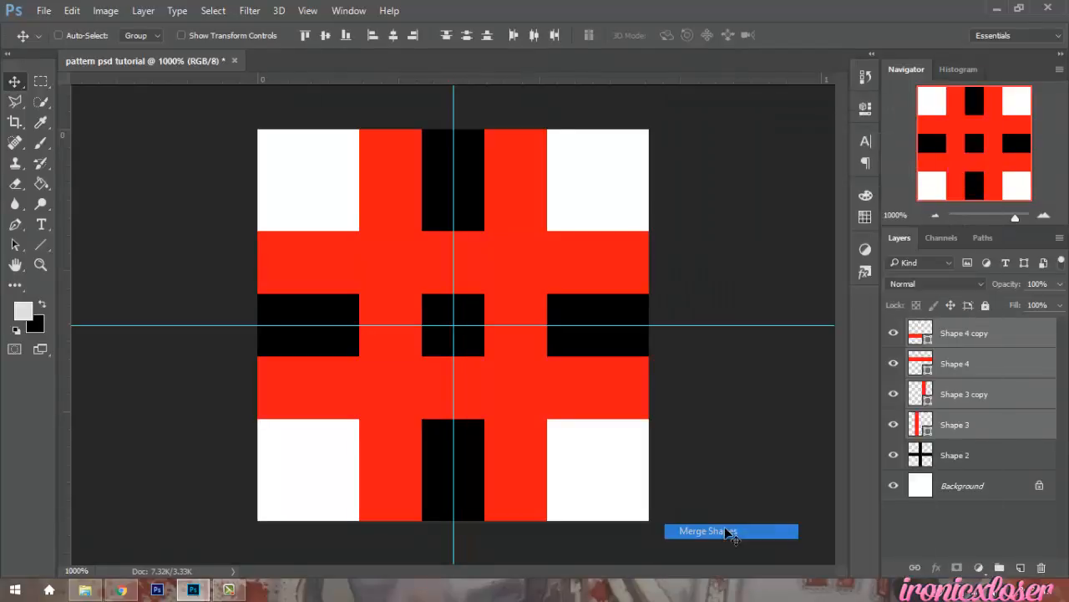
right_click(966, 336)
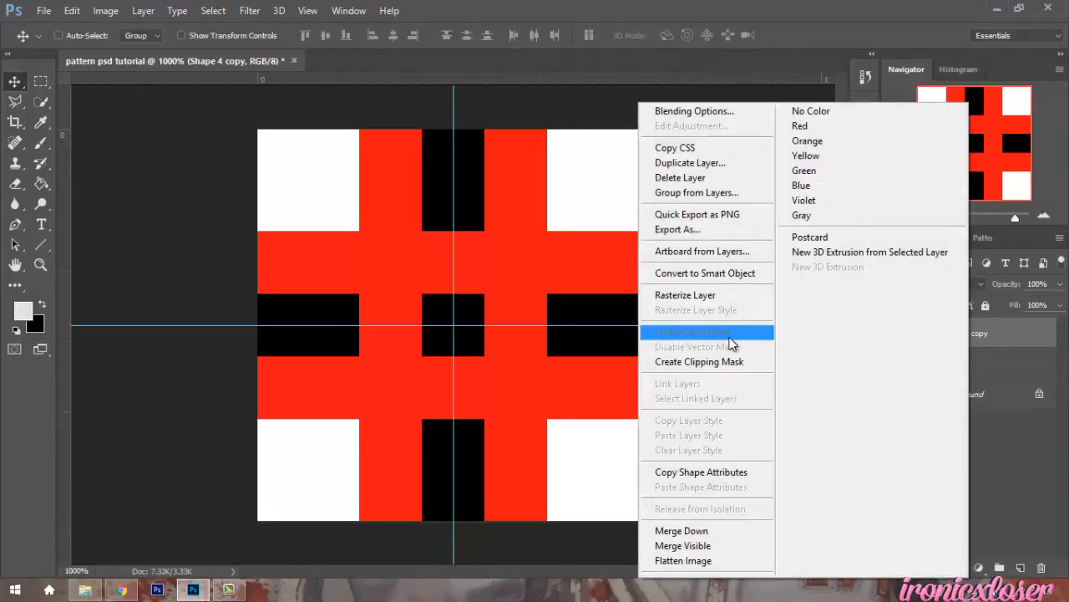
left_click(685, 298)
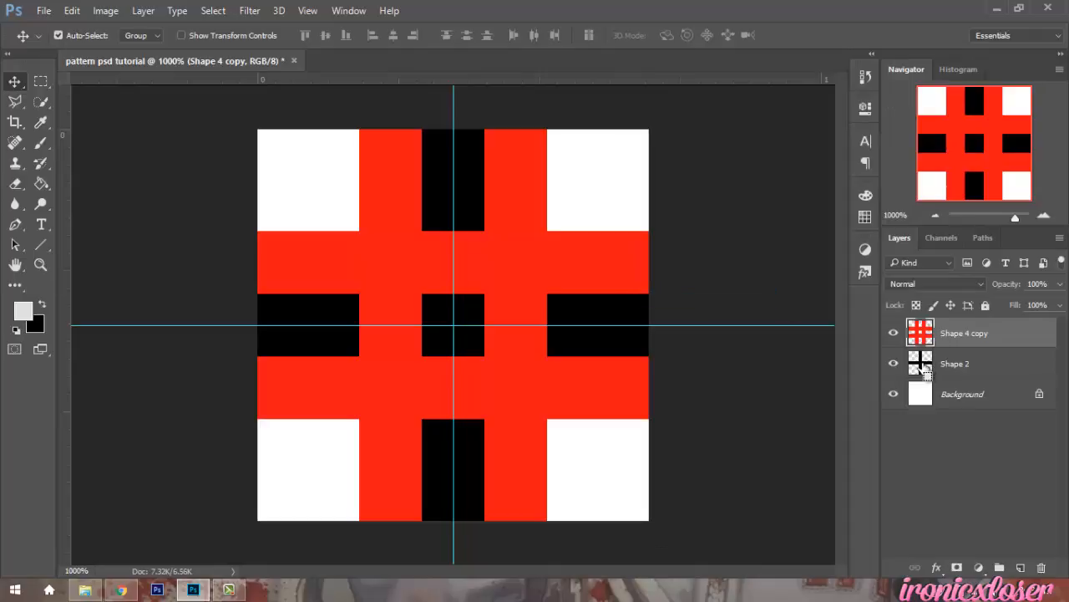
- Delete the area of the black cross from the red stripe layer using the Shape 2 outline, and clear the selection
left_click(921, 366, "ctrl")
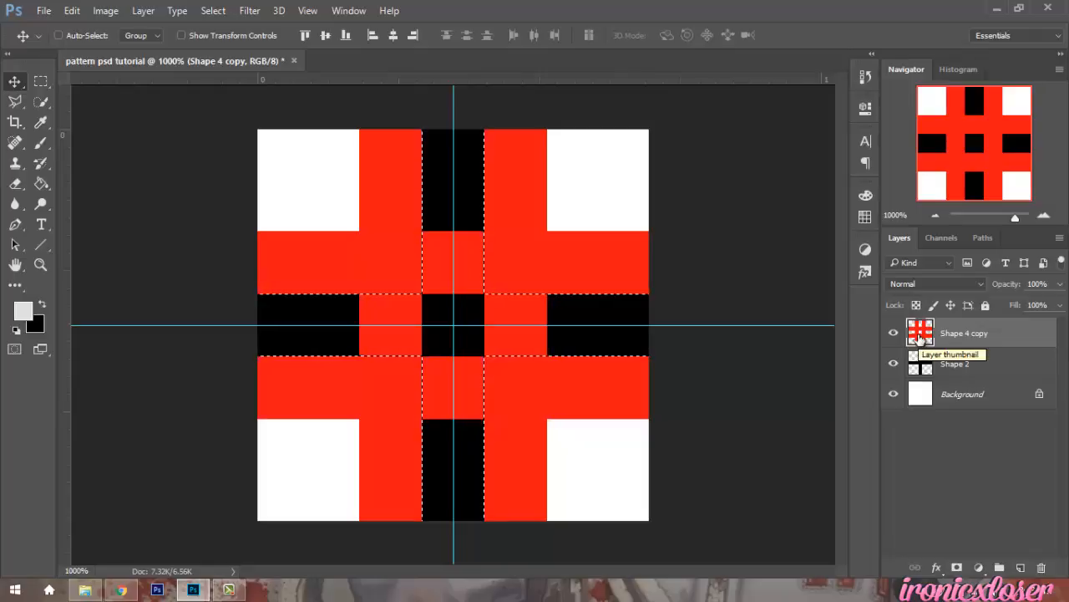
key("Delete")
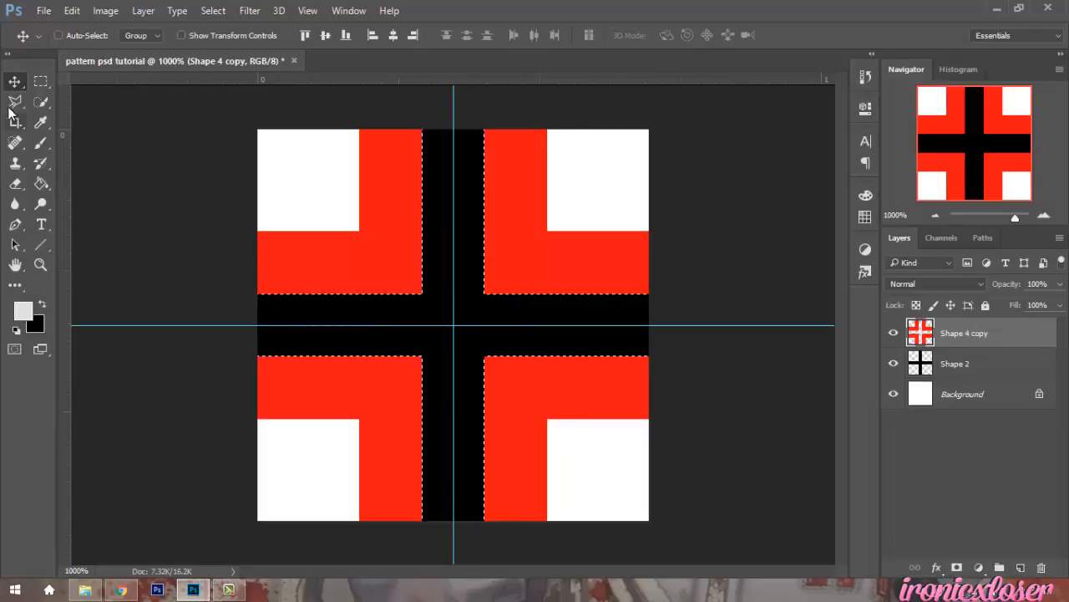
left_click(40, 81)
left_click(300, 172)
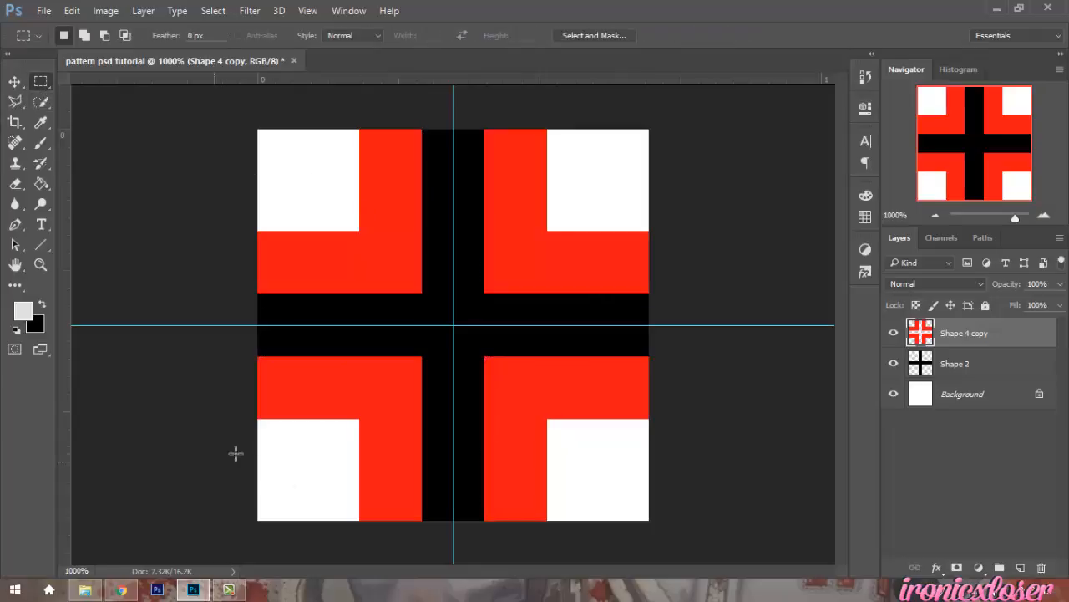
left_click(228, 590)
- On a new layer, draw a vertical line 8 px thick and about 51 px long over the white-red border, filled with #ff00c6
left_click(40, 244)
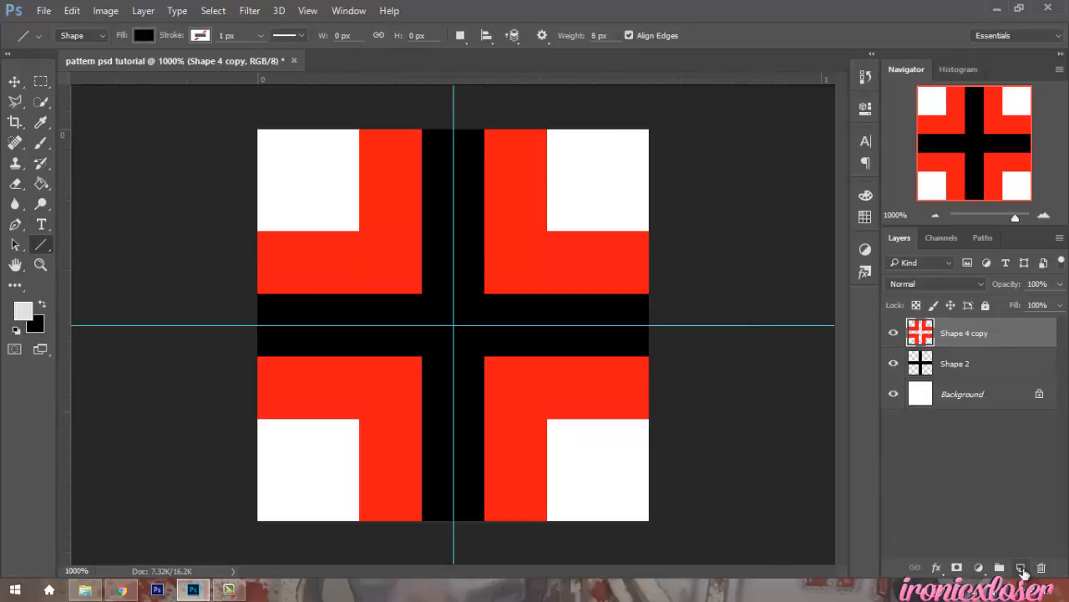
left_click(1021, 568)
left_click_drag(554, 131, 549, 529)
double_click(921, 334)
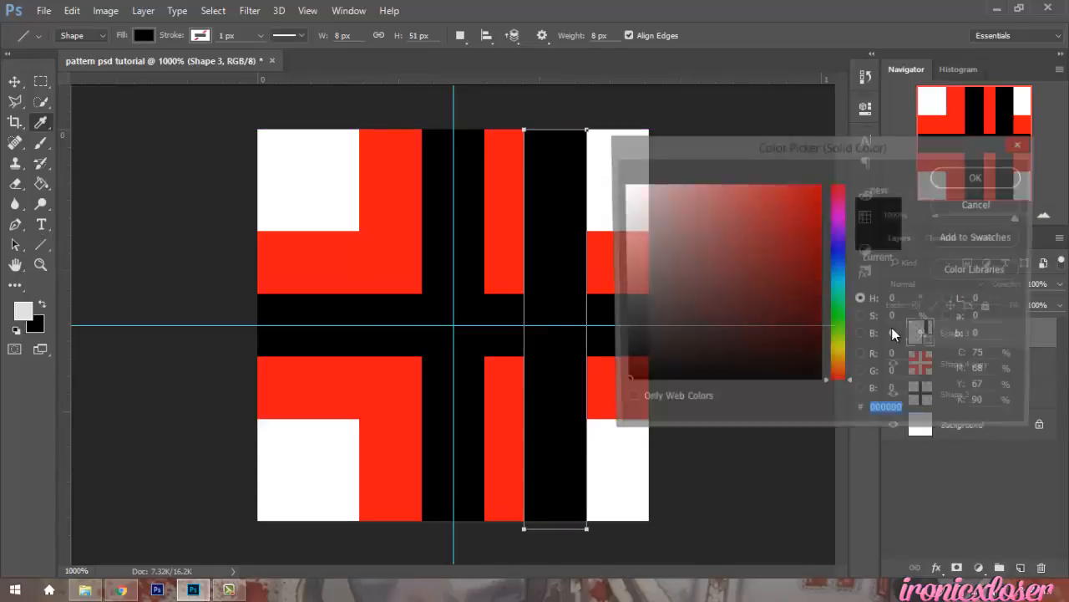
left_click(839, 212)
left_click_drag(807, 202, 822, 183)
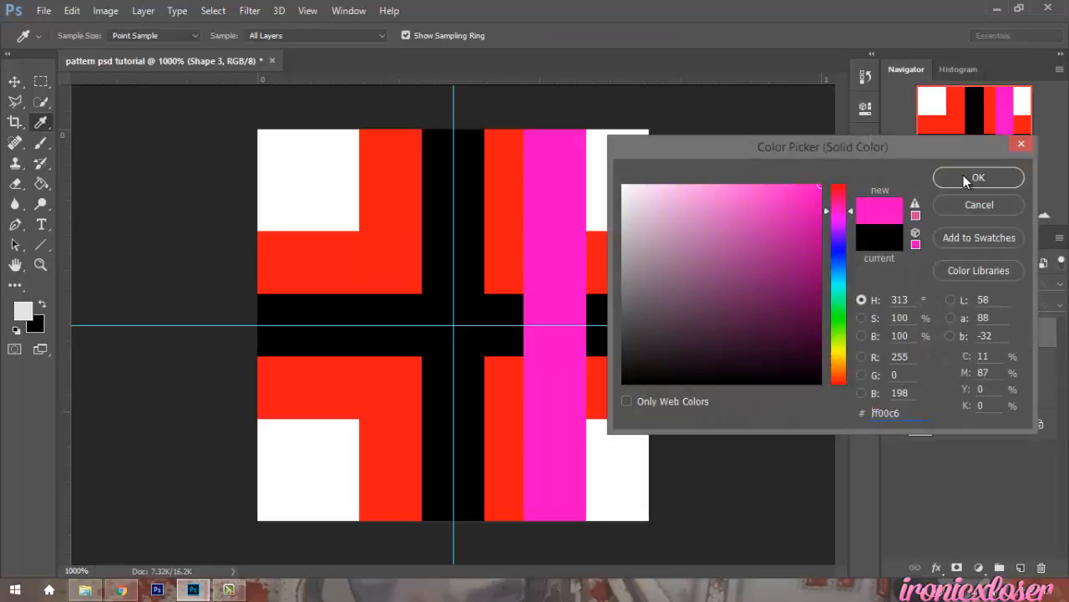
left_click(963, 175)
- Nudge the magenta vertical stripe until it sits flush against the outer edge of the red vertical stripe beside it
left_click(15, 81)
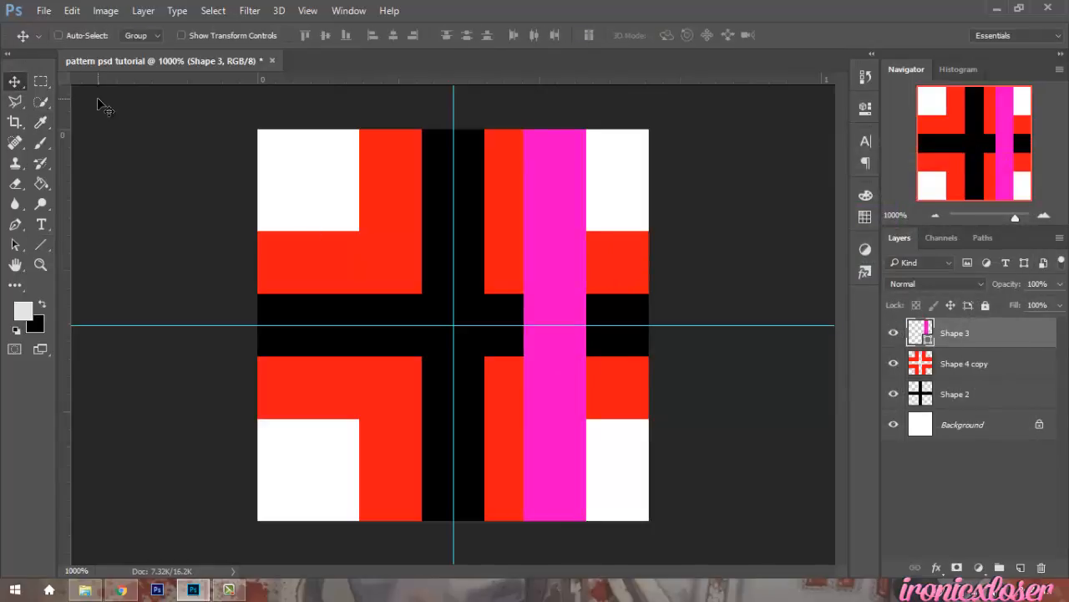
key("Right")
key("Right")
key("Right")
key("Right")
key("Left")
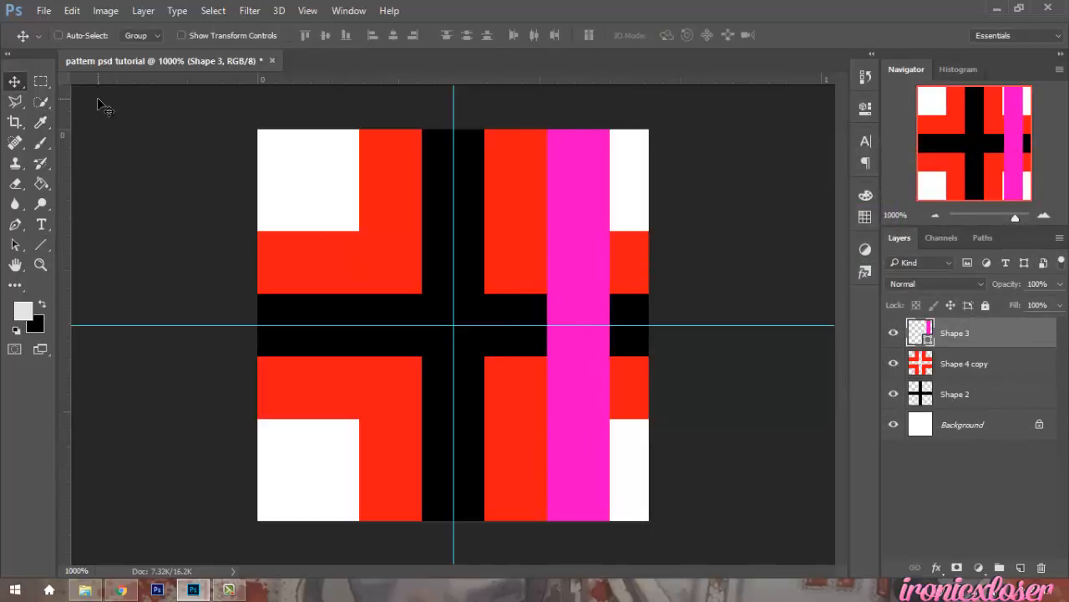
- Duplicate the magenta vertical stripe and move the copy flush against the outer edge of the opposite red vertical stripe
key("ctrl+j")
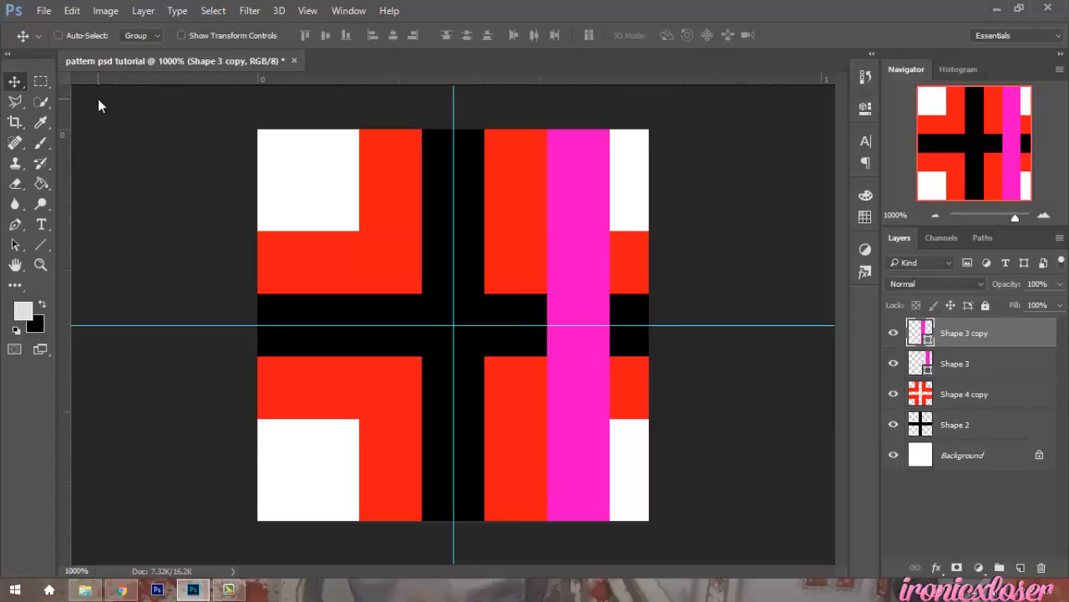
key("shift+Left")
key("shift+Left")
key("shift+Left")
key("Left")
key("Left")
key("Left")
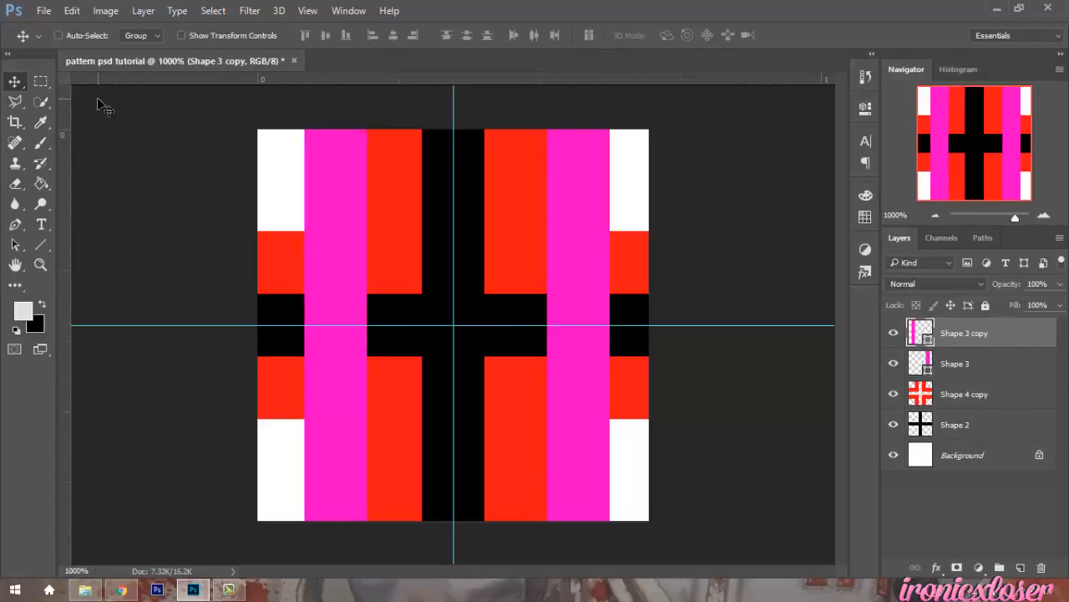
key("Right")
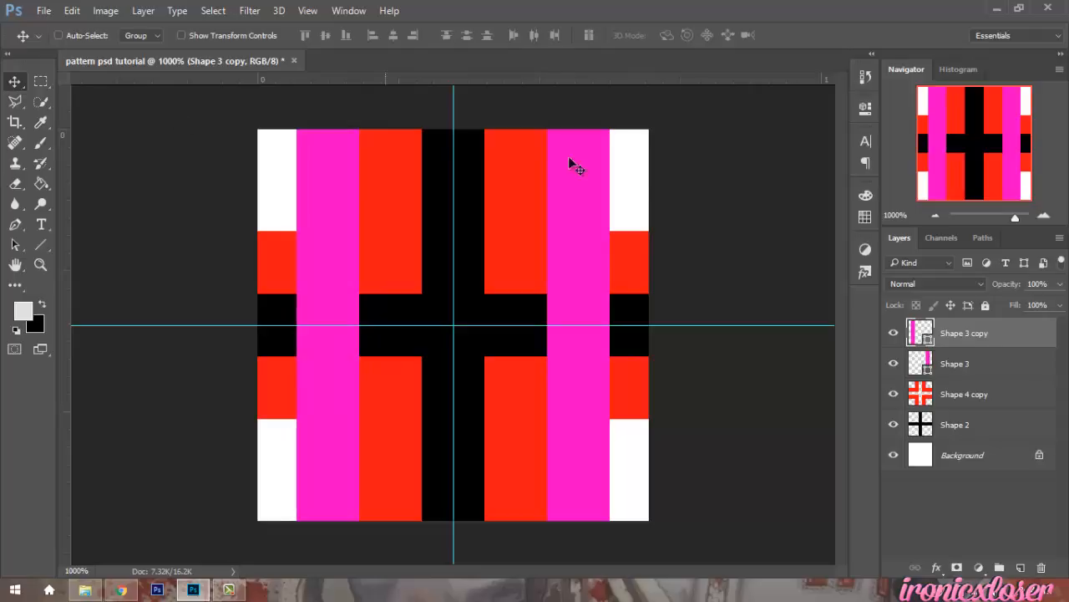
- Draw a magenta horizontal line 8 px thick and about 55 px long across the canvas, flush above the upper red stripe
left_click(39, 245)
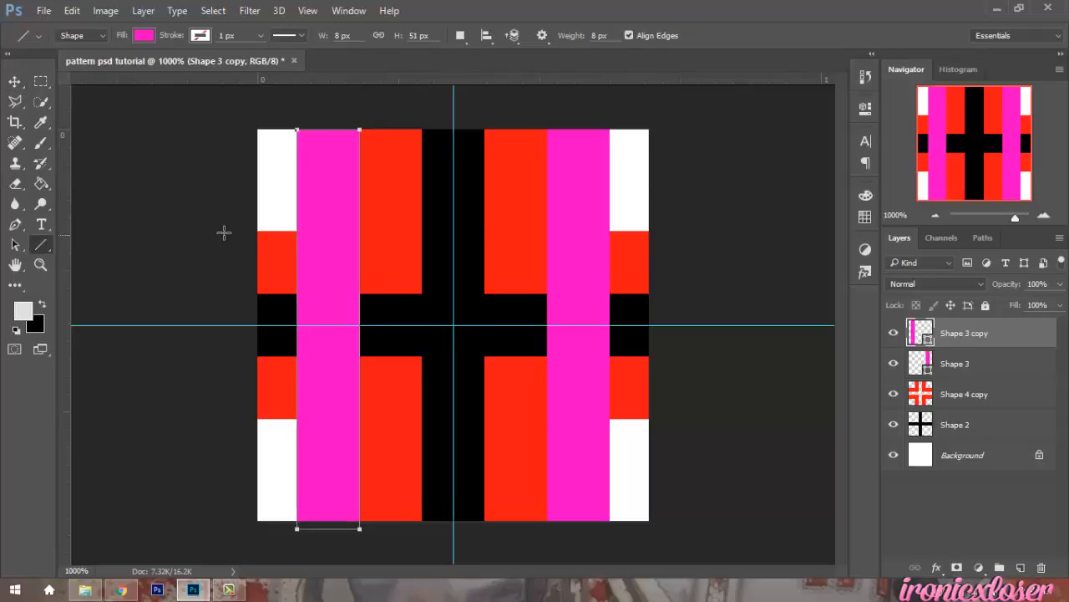
left_click_drag(234, 199, 665, 205)
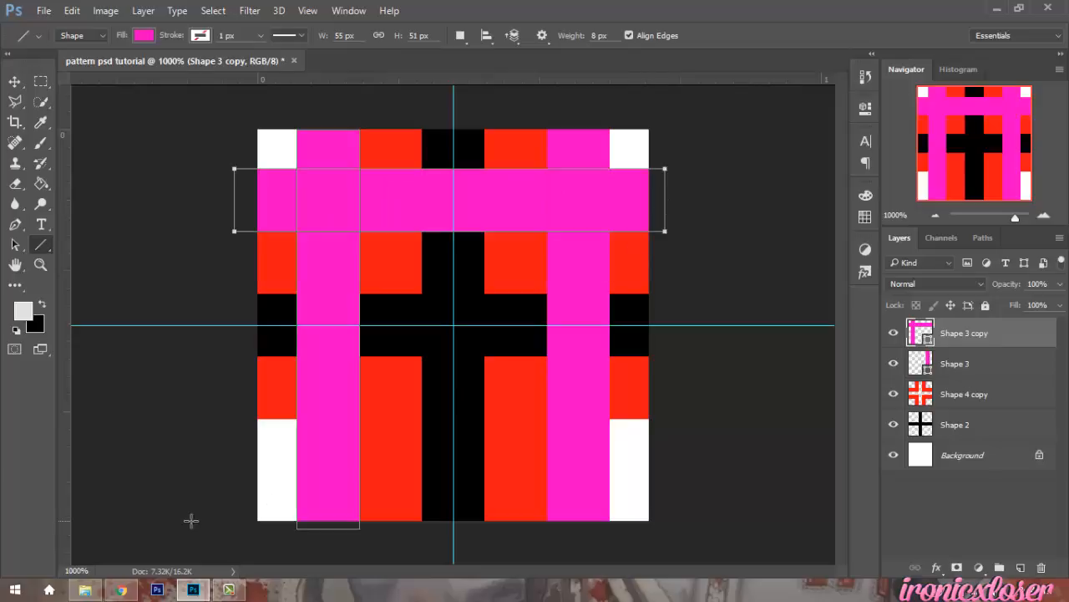
key("shift")
left_click_drag(258, 424, 663, 460)
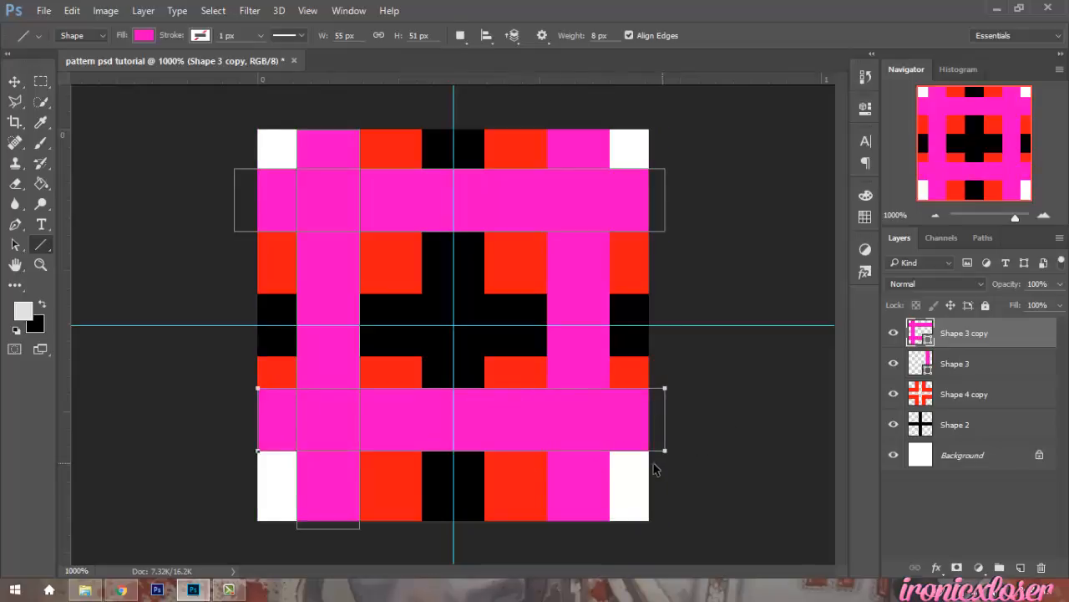
key("ctrl+z")
- Draw a second magenta horizontal line 8 px thick across the canvas and align it flush below the lower red stripe
left_click_drag(212, 443, 661, 468)
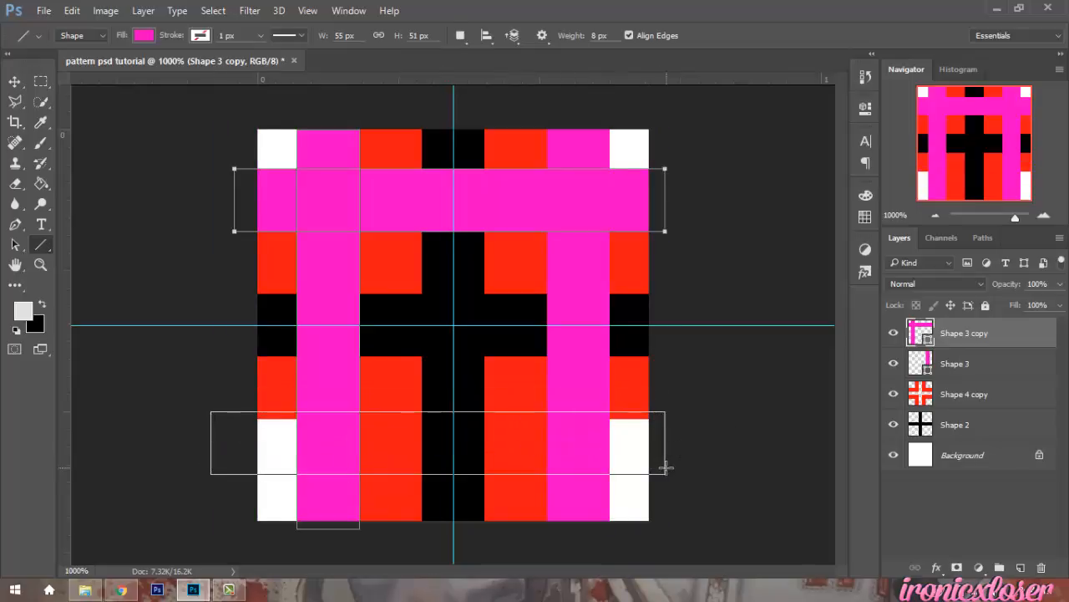
left_click(15, 81)
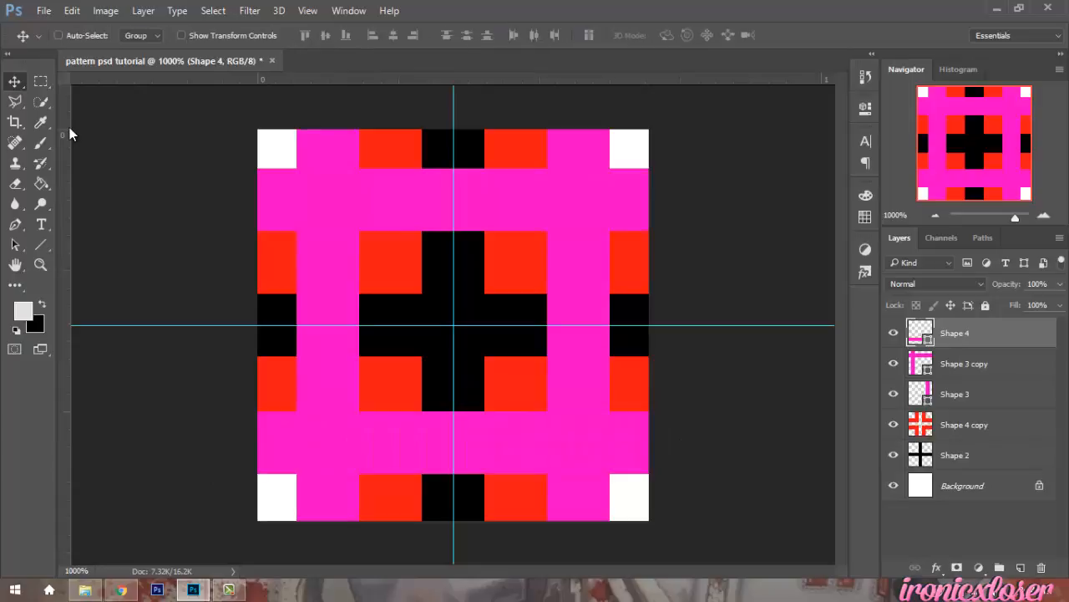
key("Down")
key("Down")
key("Down")
key("Up")
key("Up")
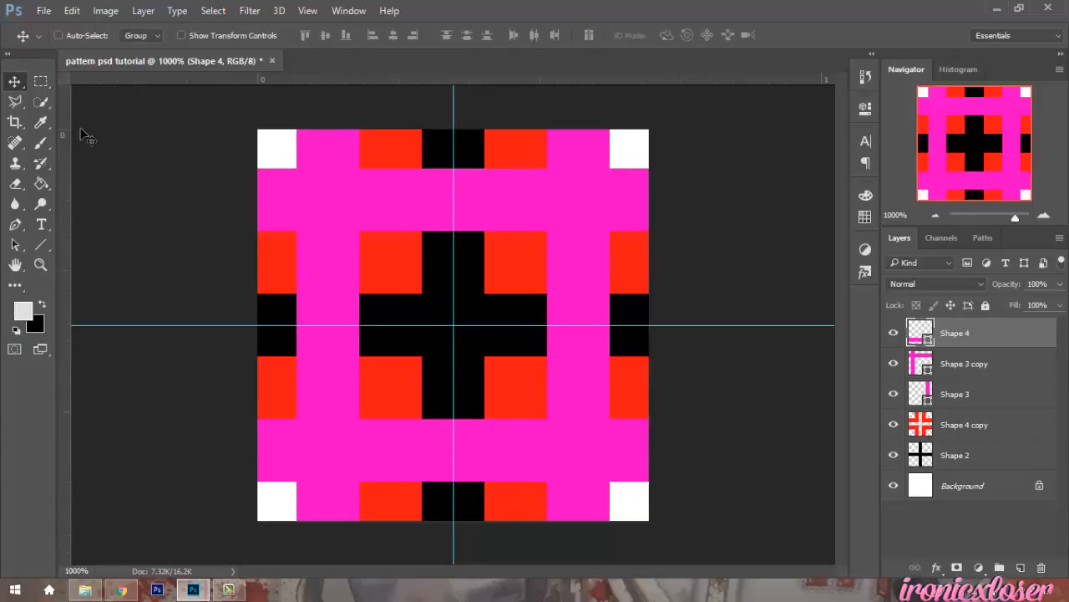
- Merge the three magenta shape layers into one layer and rasterize it
left_click(961, 392, "shift")
right_click(962, 387)
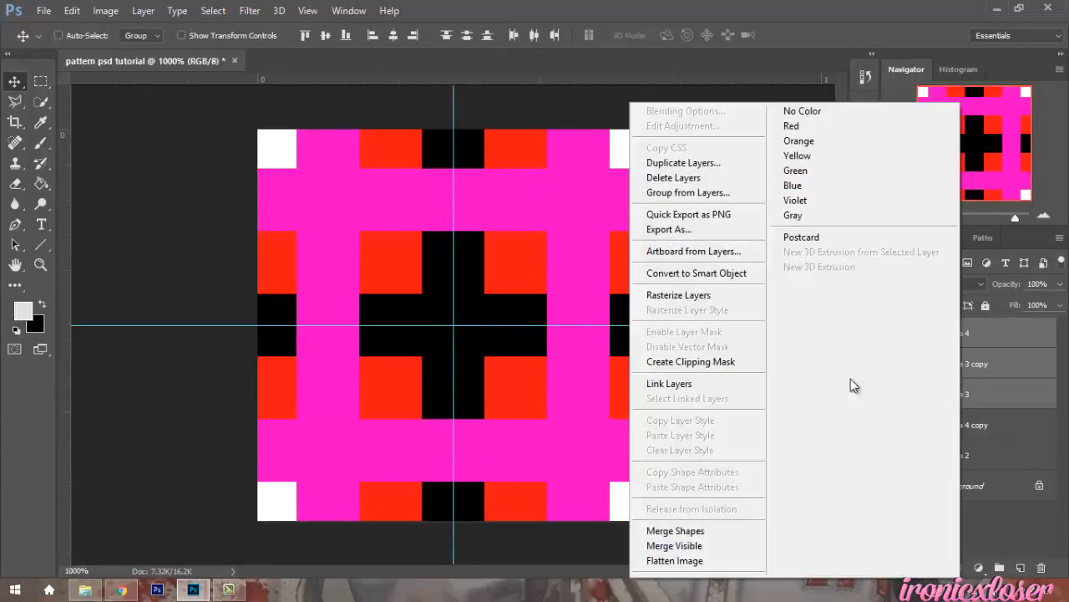
left_click(693, 530)
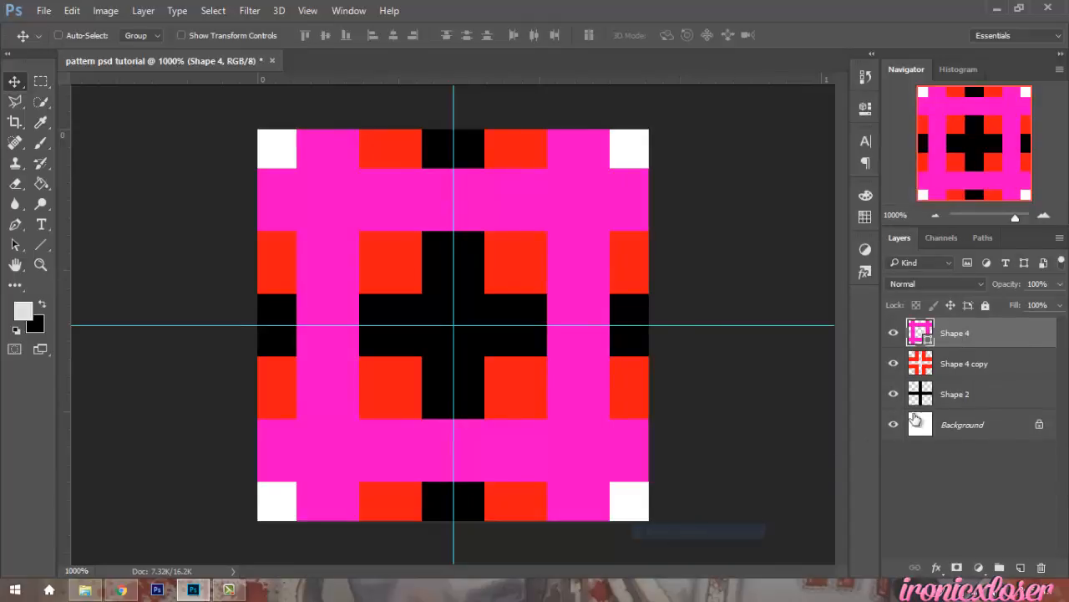
right_click(946, 340)
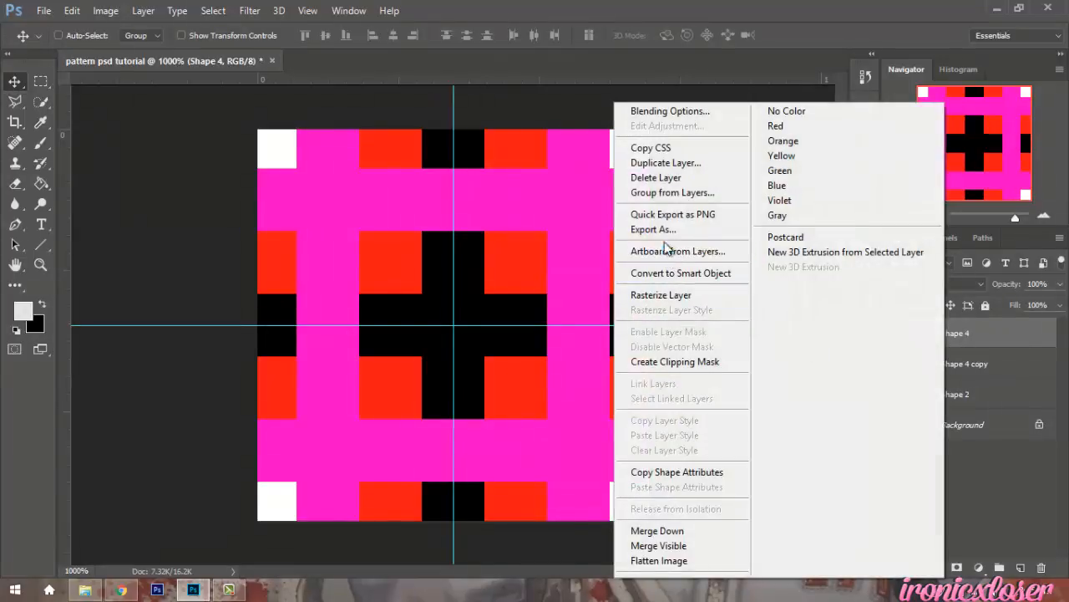
left_click(685, 294)
- Delete the areas overlapping the black cross and the red stripes from the magenta layer, and clear the selection
left_click(920, 368, "ctrl")
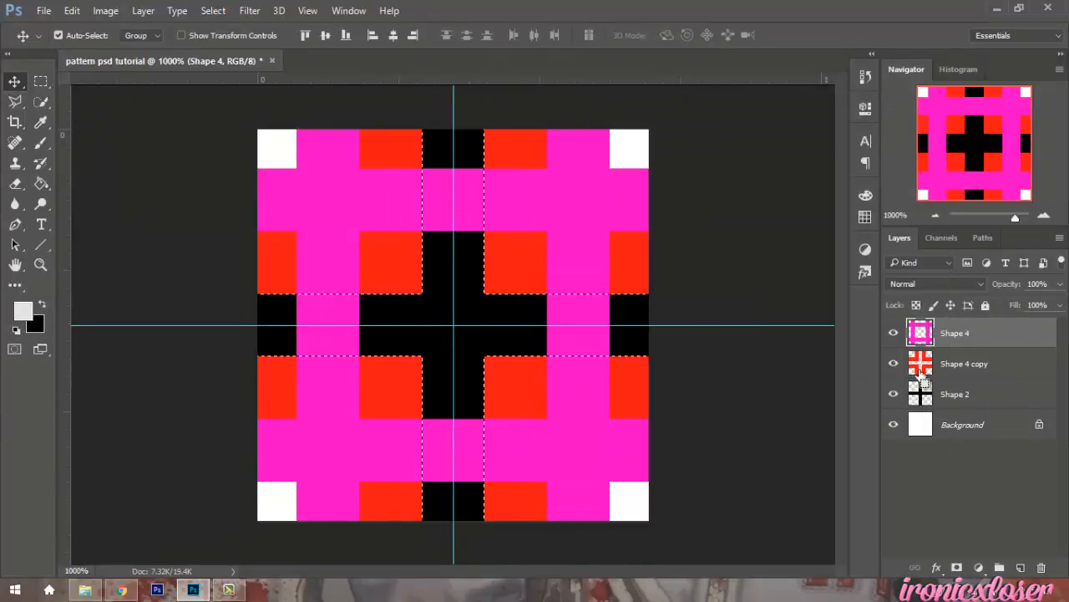
left_click(921, 335, "ctrl")
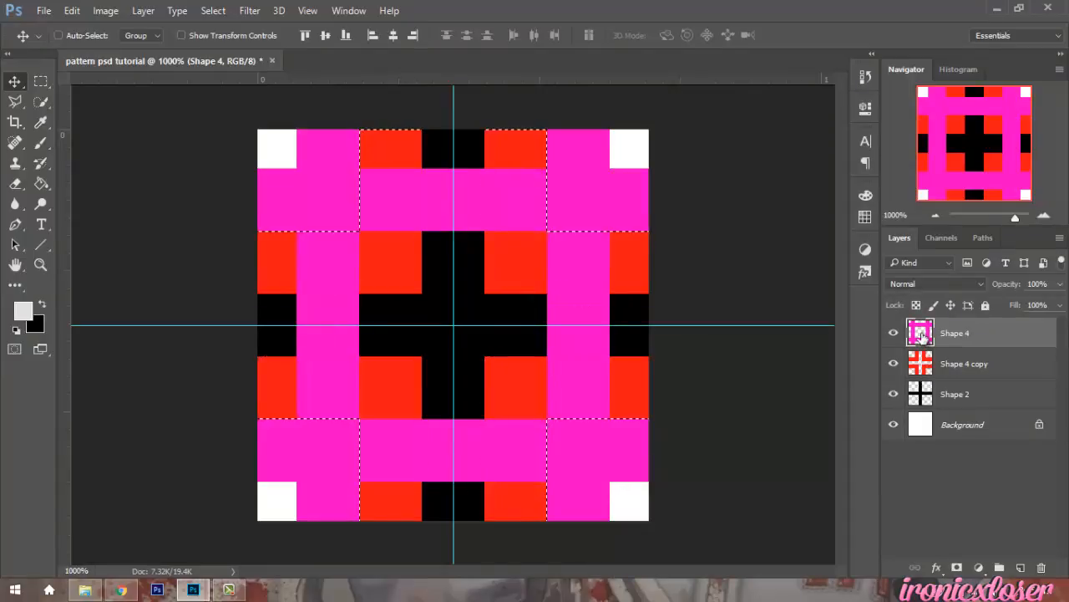
key("Delete")
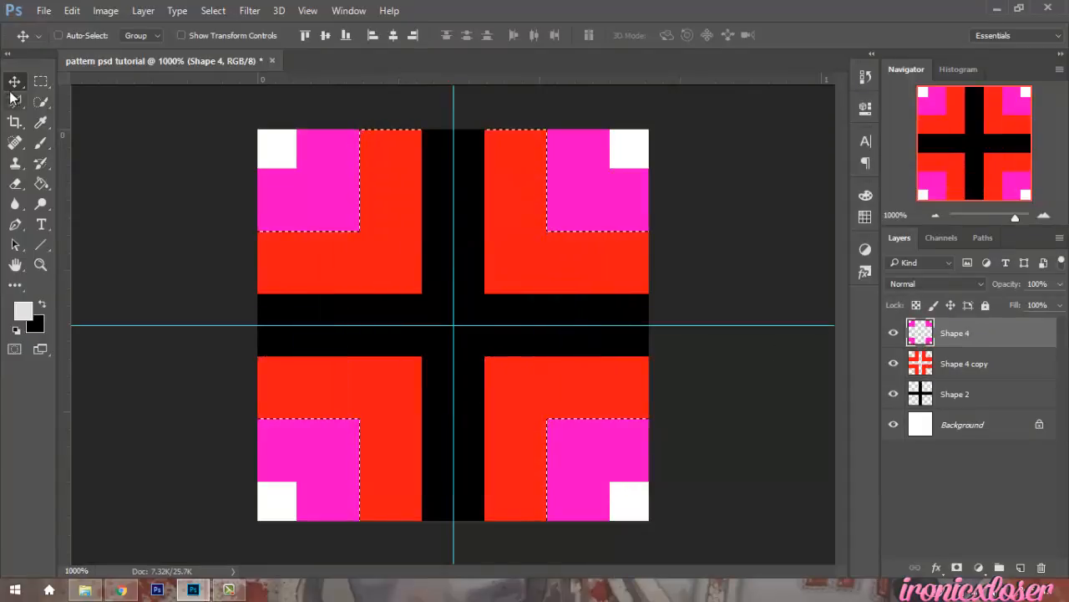
left_click(41, 82)
left_click(304, 157)
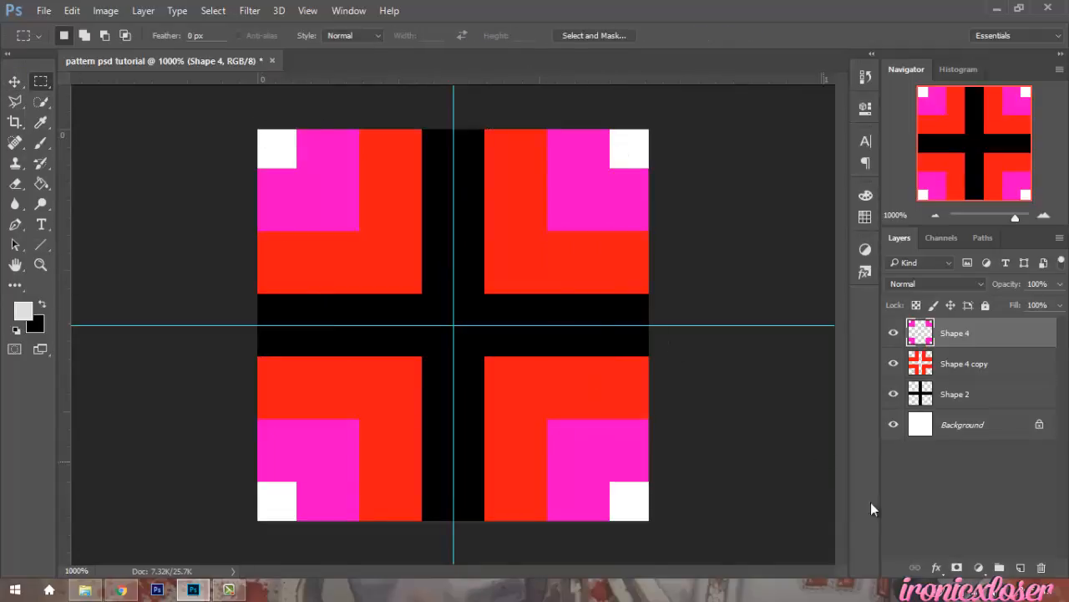
- On a new layer, draw a light blue horizontal line 8 px thick along the canvas's upper edge, flush with the magenta corner blocks
left_click(1020, 567)
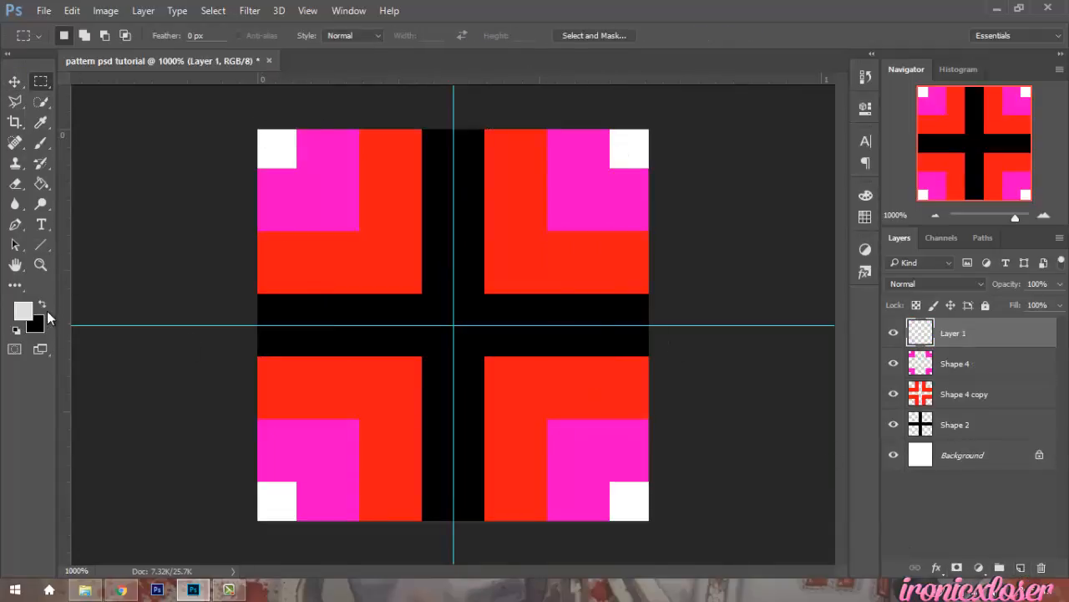
left_click(25, 311)
mouse_move(810, 252)
left_mouse_down()
mouse_move(781, 198)
mouse_move(836, 275)
left_mouse_up()
left_click(965, 177)
left_click(41, 244)
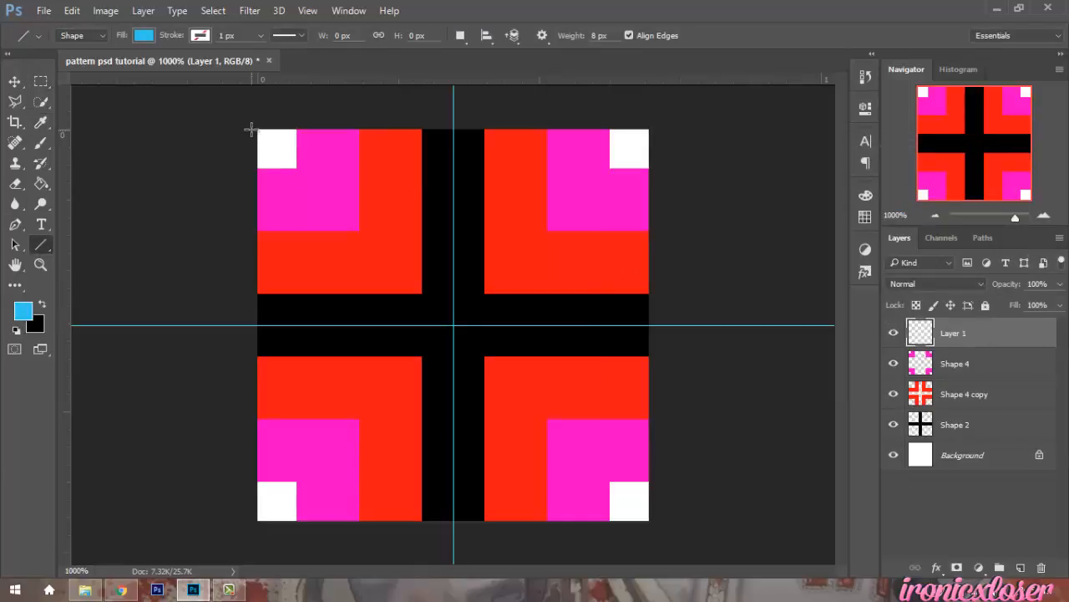
left_click_drag(252, 127, 680, 129)
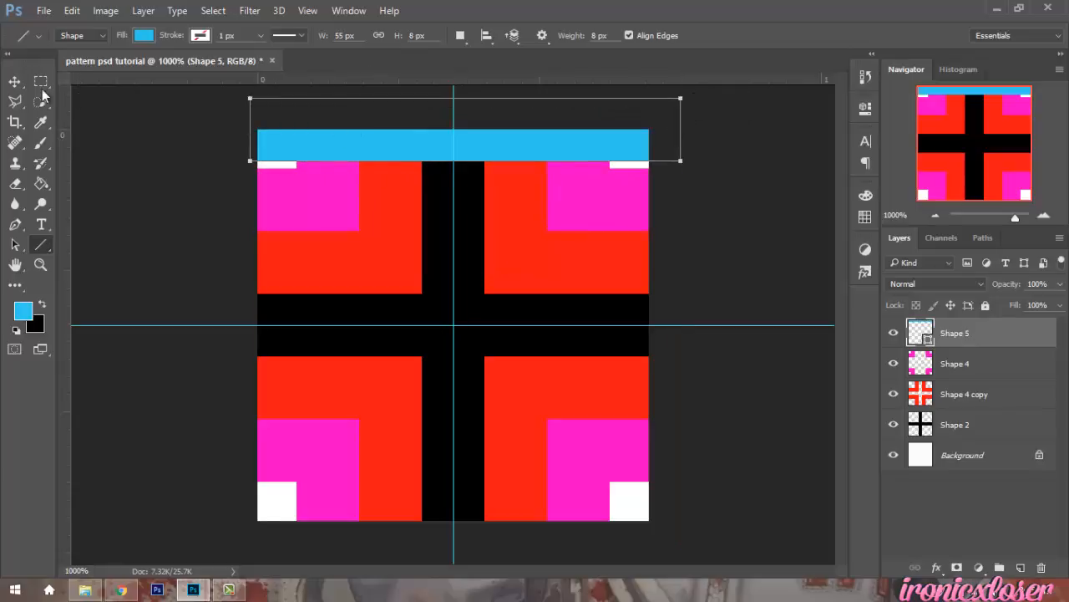
left_click(15, 82)
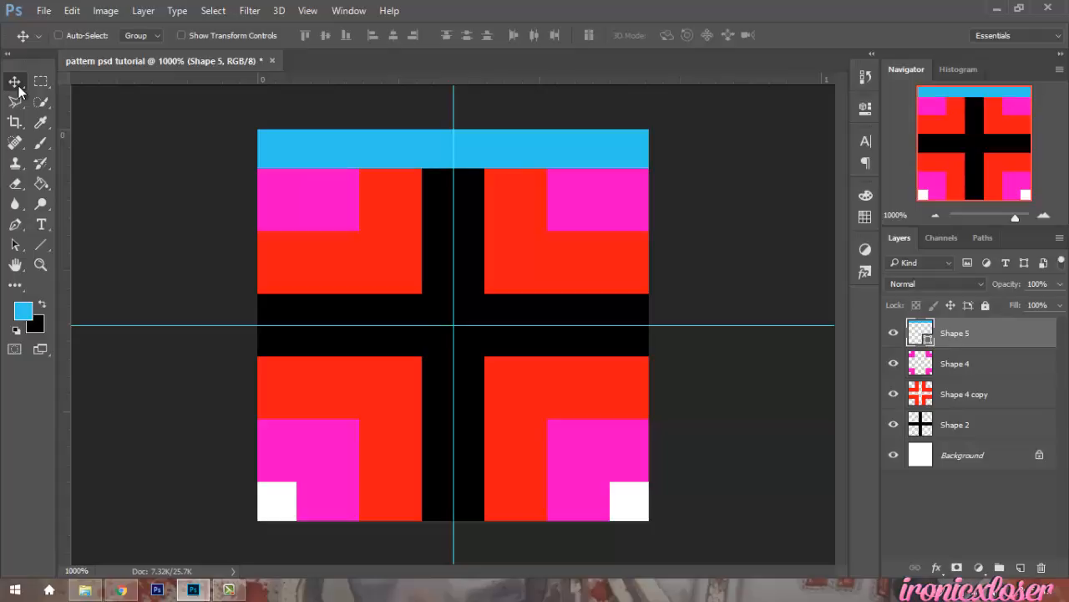
- Duplicate the blue stripe and move the copy down to the canvas's lower edge, flush below the magenta corner blocks
key("ctrl+j")
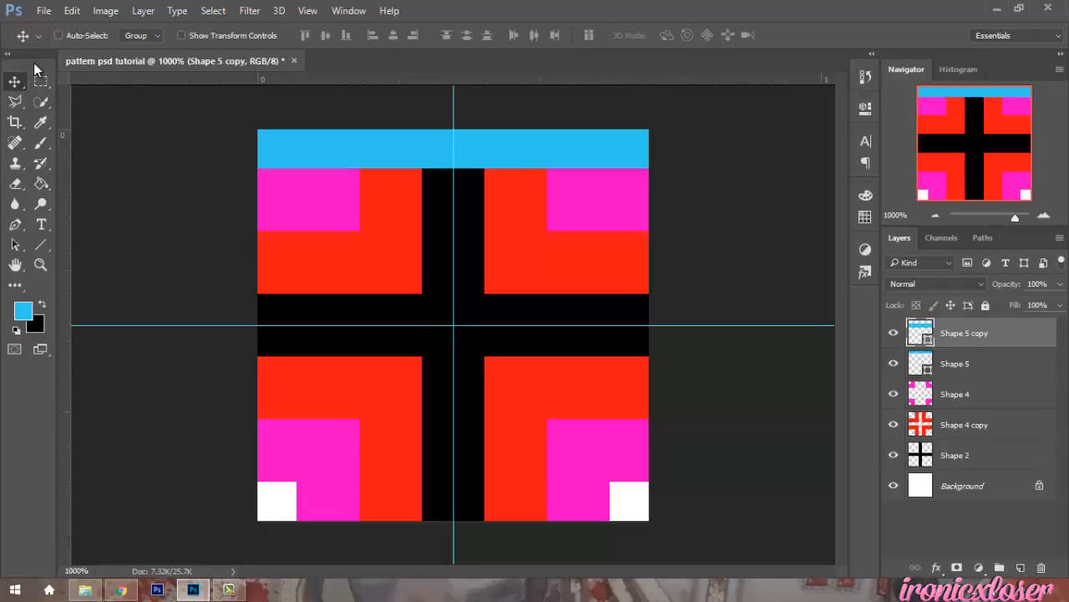
key("shift+Down")
key("shift+Down")
key("shift+Down")
key("shift+Down")
key("Down")
key("Down")
key("Down")
key("Down")
key("Down")
key("Down")
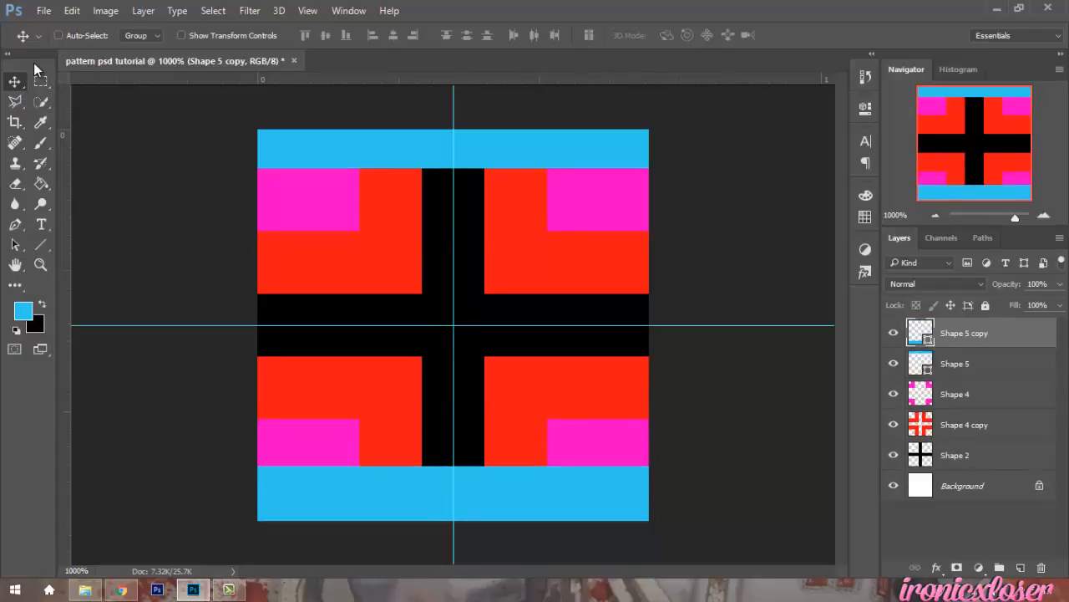
key("Down")
key("Down")
key("Down")
key("Up")
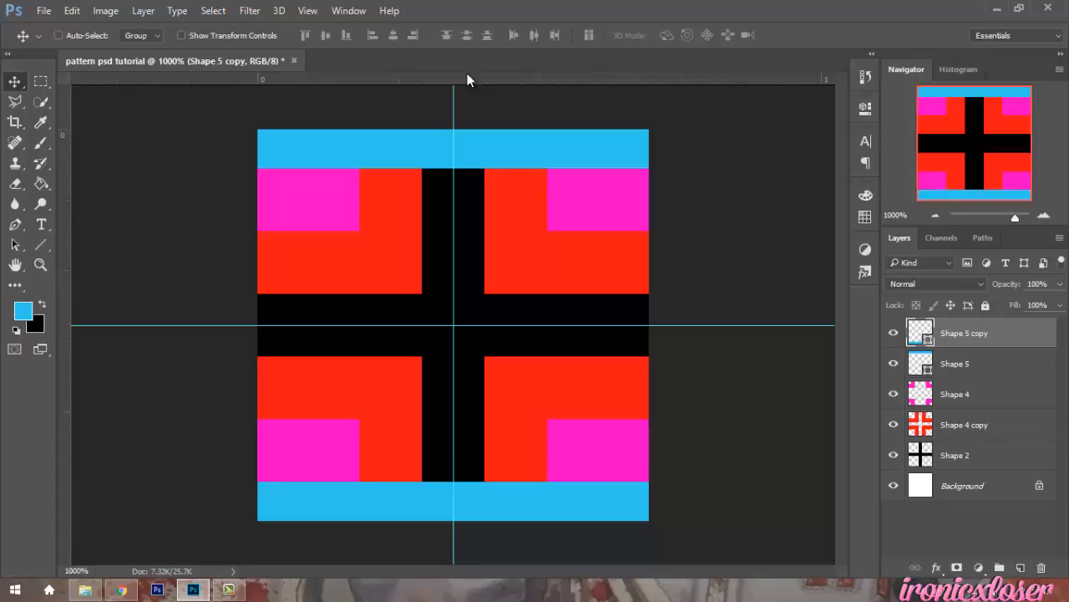
- Rasterize the two blue horizontal stripe layers
left_click(959, 374, "ctrl")
right_click(965, 364)
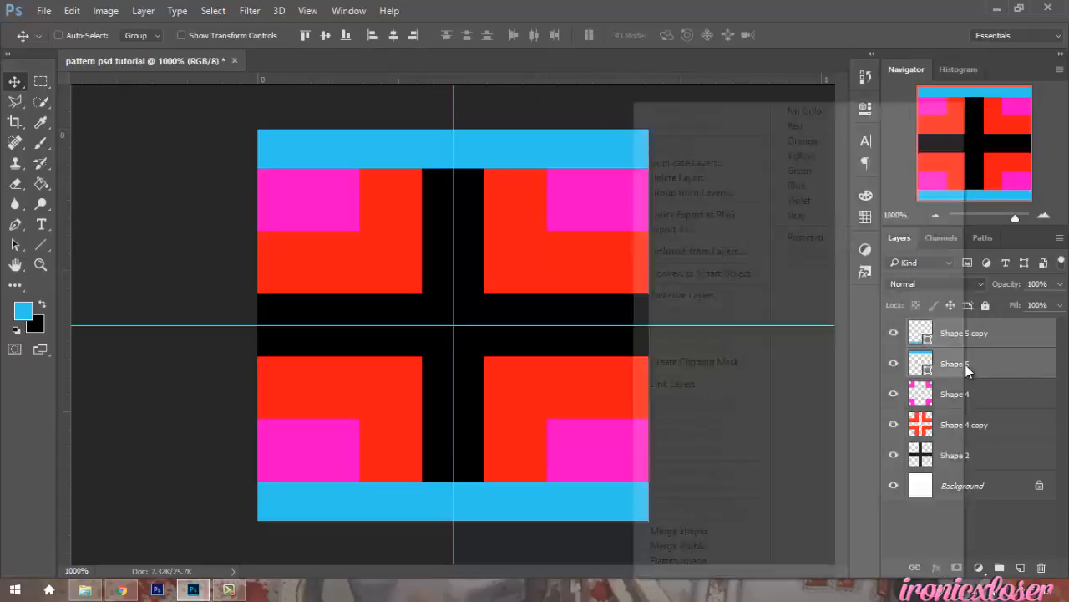
left_click(681, 309)
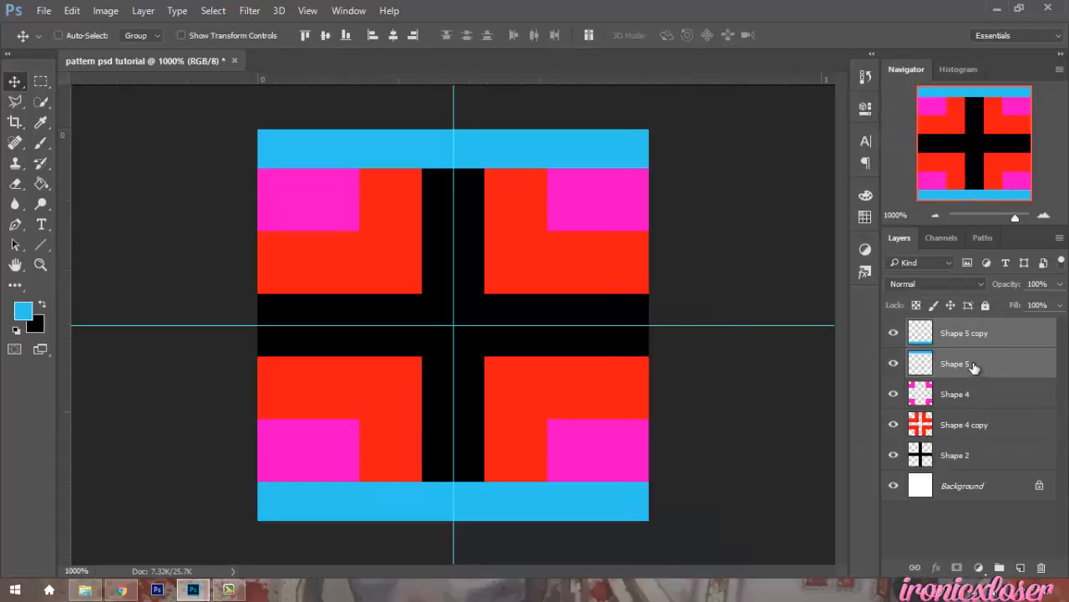
left_click(229, 590)
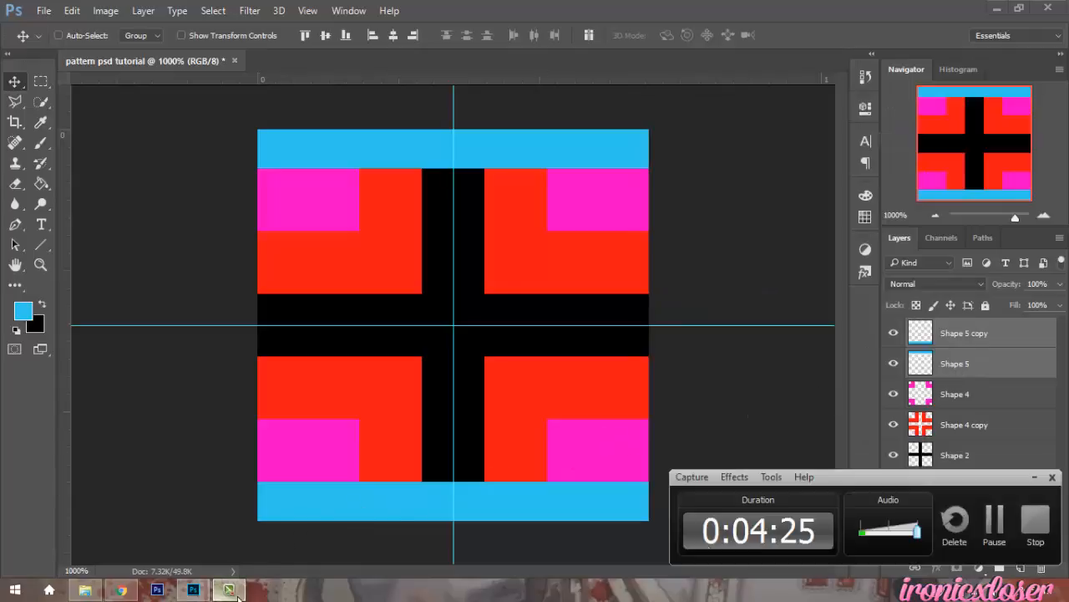
left_click(994, 516)
- Merge the two blue stripe layers, delete the areas overlapping the black, red and magenta stripes from the result, and clear the selection
right_click(997, 359)
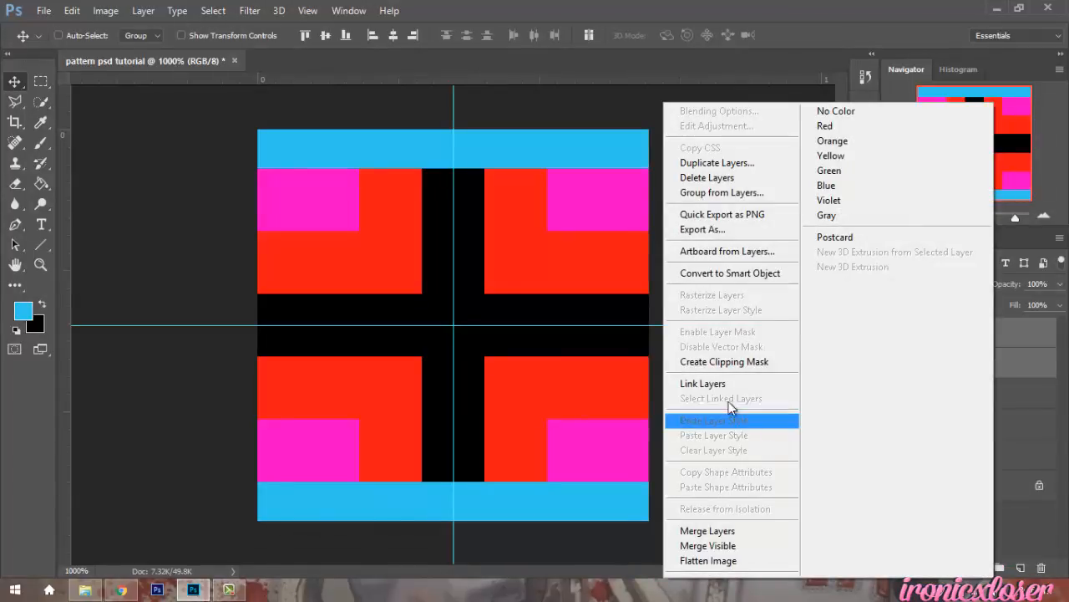
left_click(712, 532)
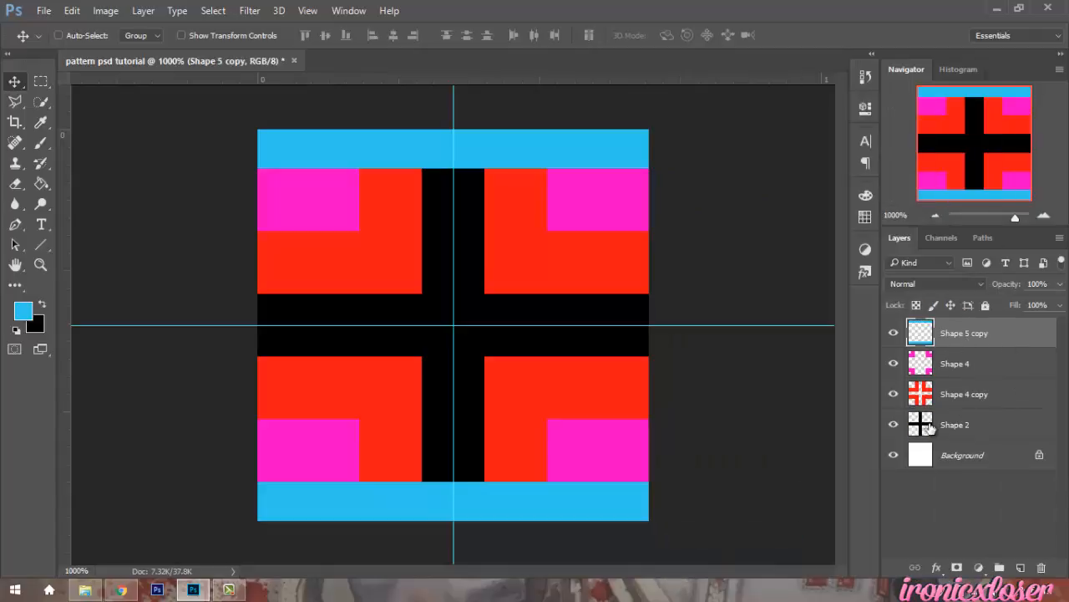
left_click(920, 361, "ctrl")
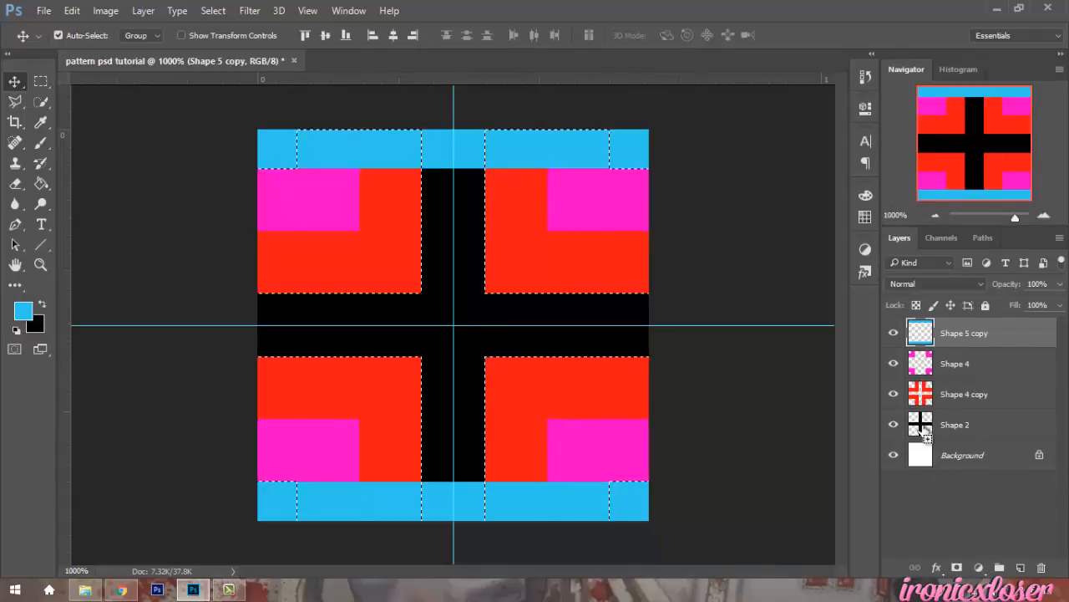
left_click(931, 332, "ctrl")
key("Delete")
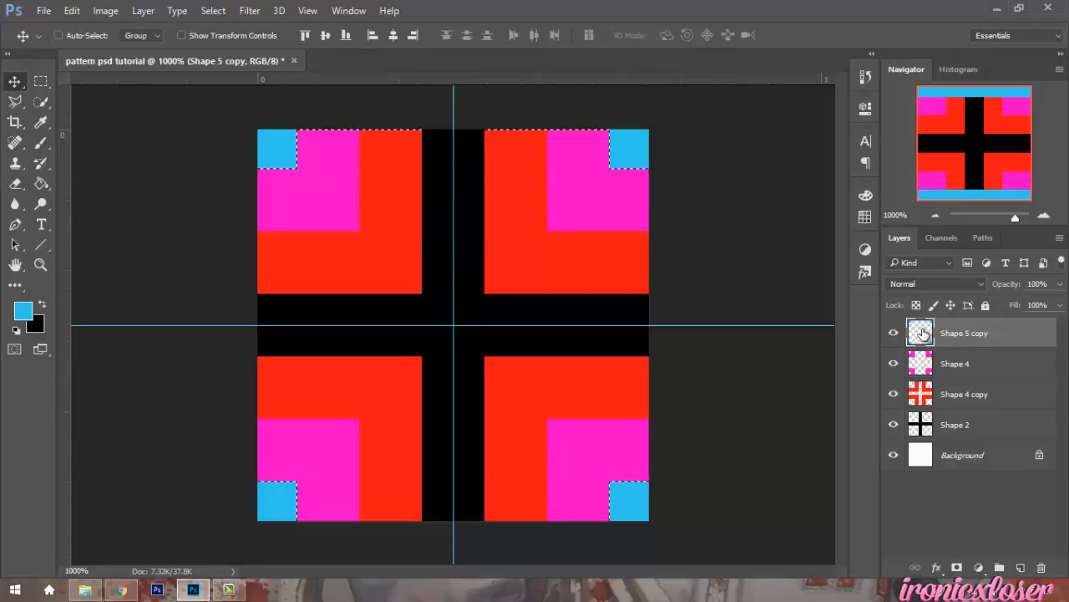
left_click(40, 81)
left_click(141, 103)
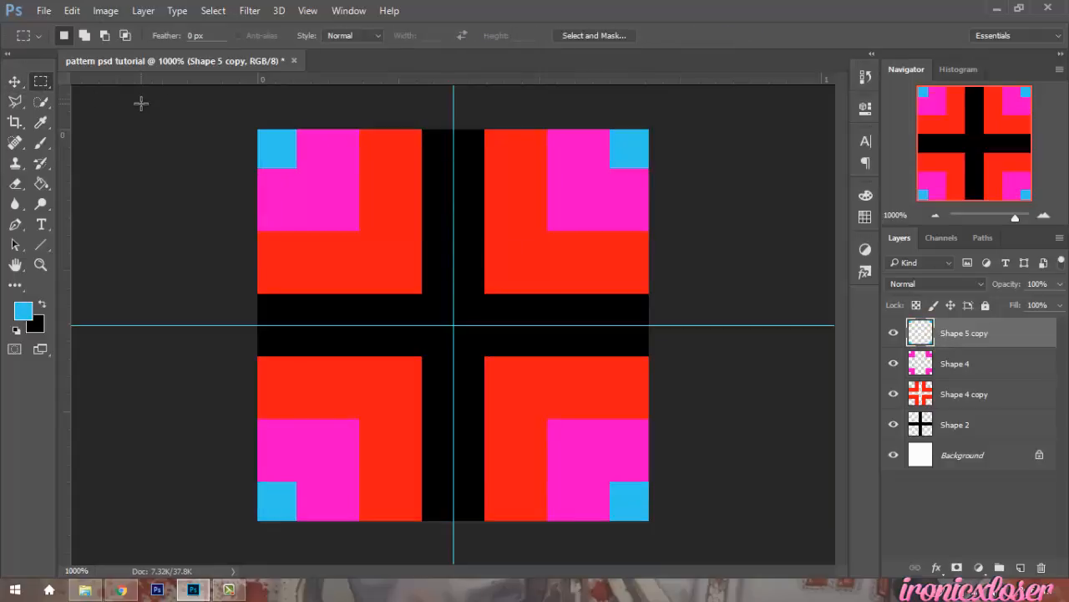
- Switch to Chrome and open the color schemes page in the content section of nymeria.l0verain.com
left_click(127, 588)
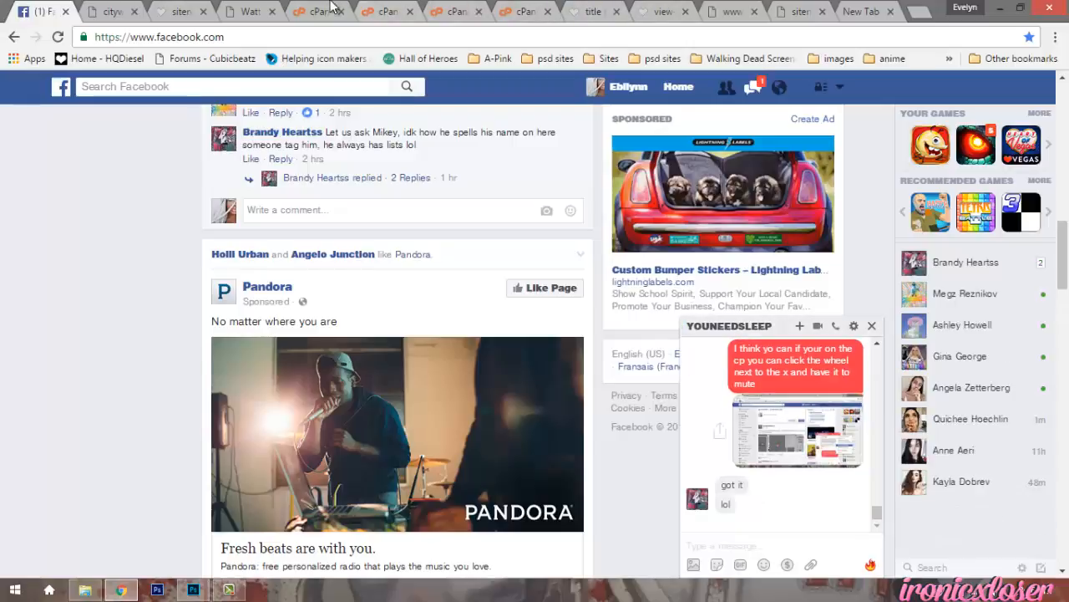
left_click(798, 11)
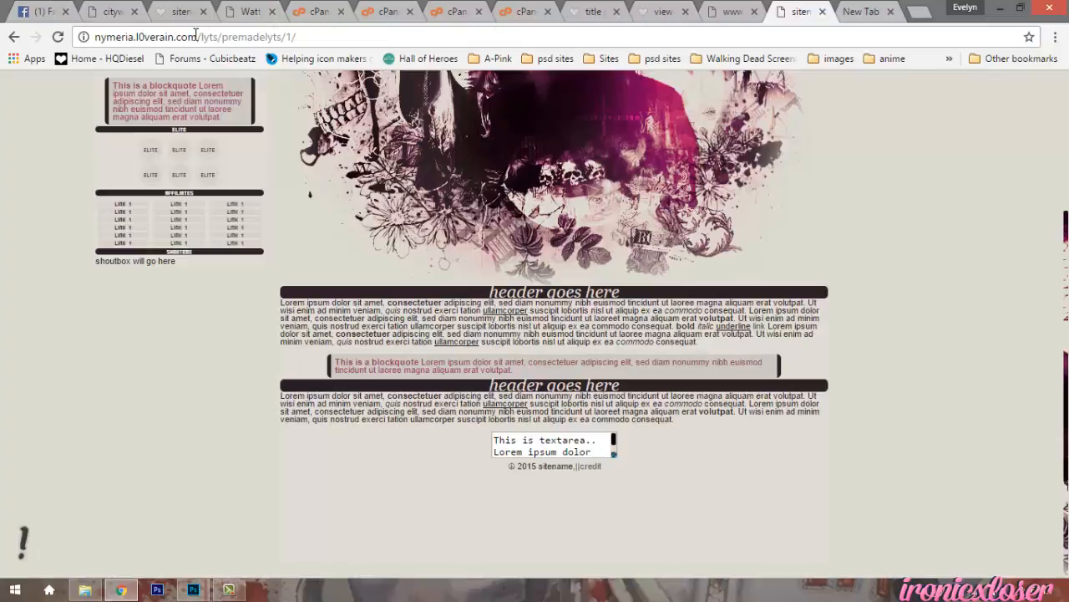
left_click_drag(196, 37, 298, 37)
key("BackSpace")
key("Return")
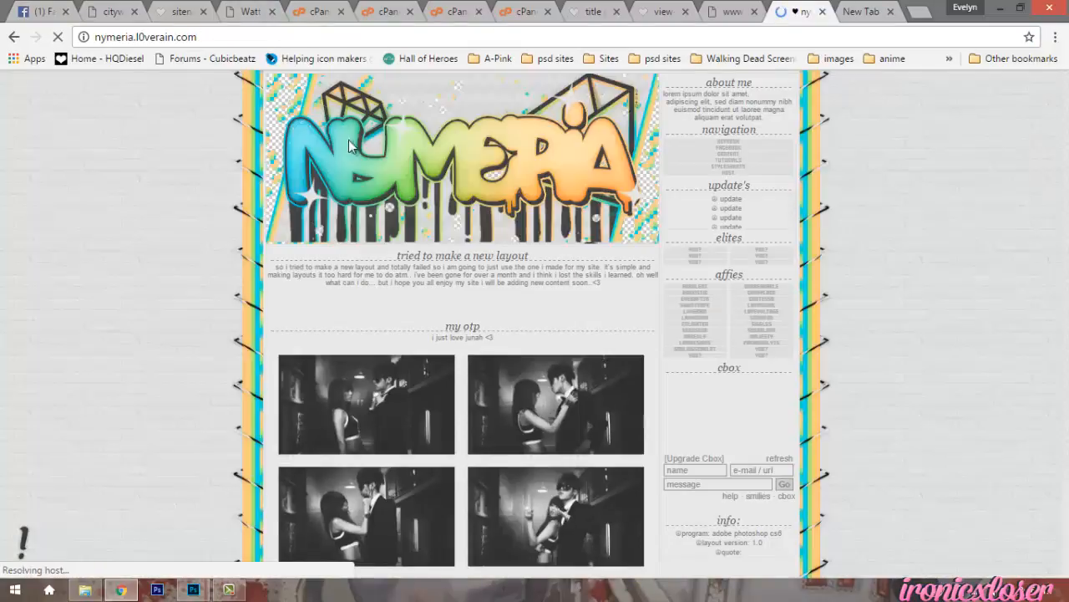
left_click(750, 153)
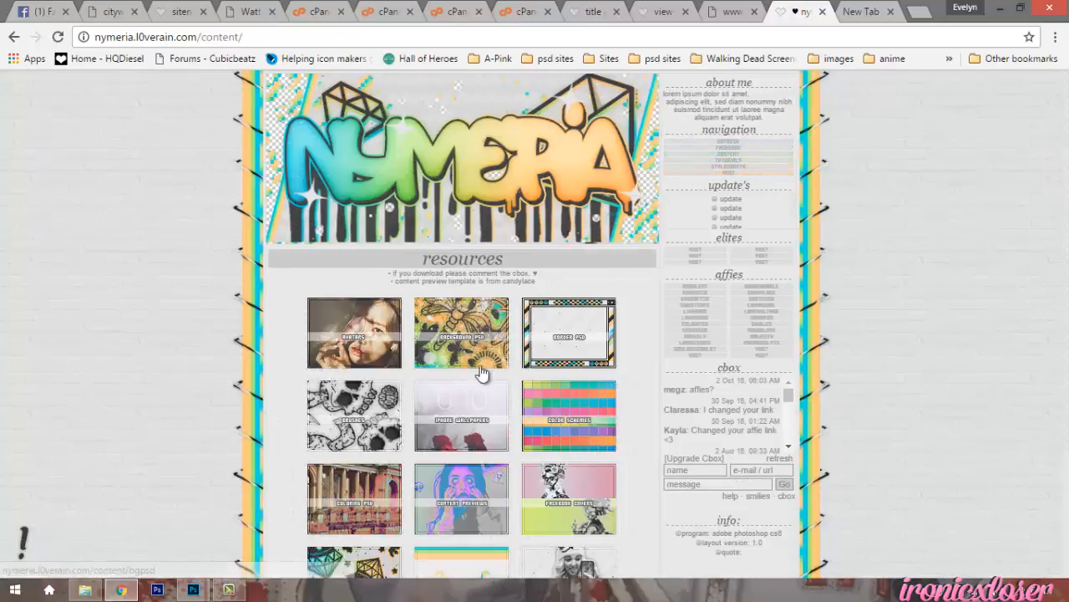
left_click(576, 422)
- Copy the orange and teal color scheme image in the last full rows of the color schemes page
scroll(482, 318, "down", 1)
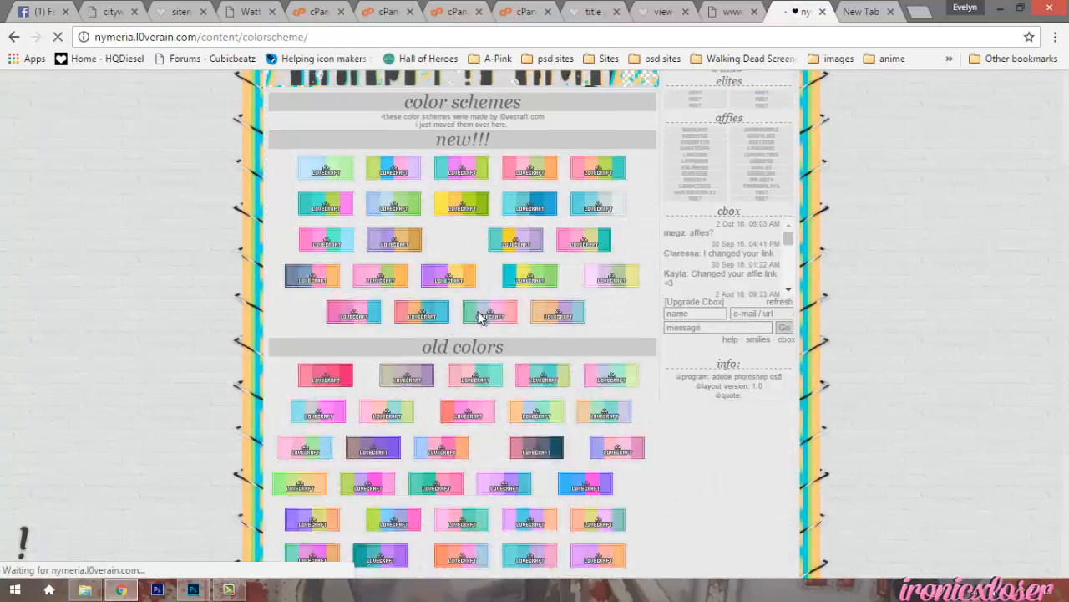
scroll(410, 370, "down", 7)
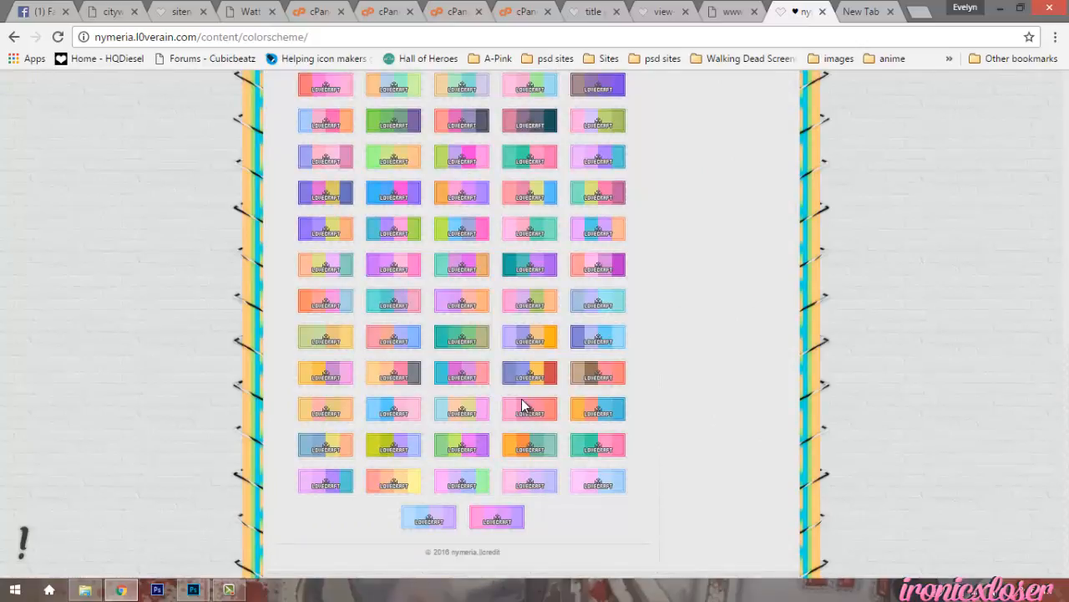
right_click(531, 444)
left_click(563, 487)
- Switch to Photoshop, paste the copied color scheme into a new document with the proposed settings, and float it beside the pattern
left_click(191, 590)
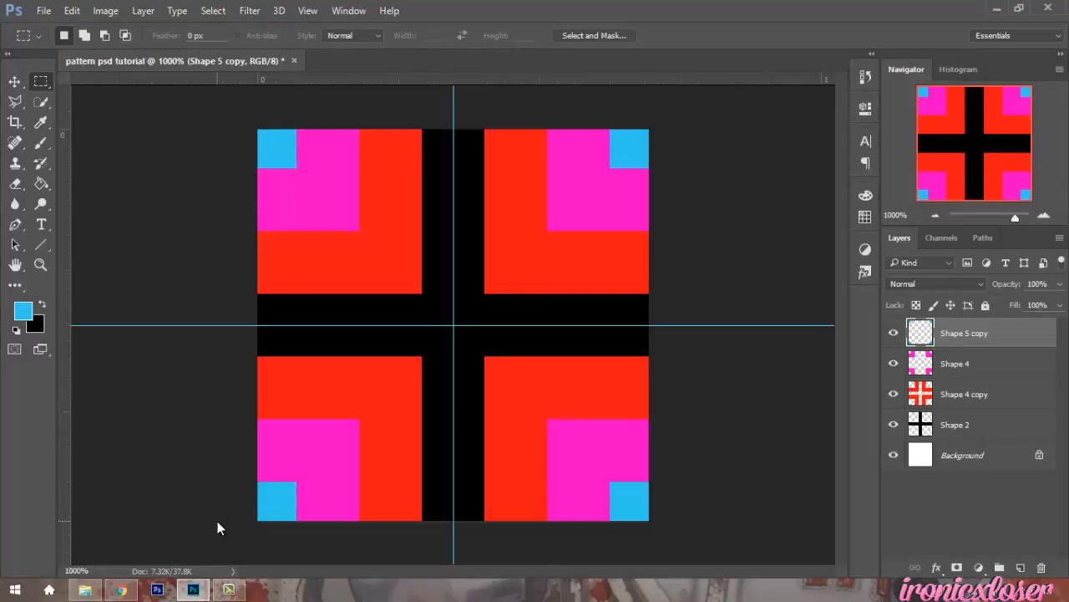
key("ctrl+n")
key("Return")
key("ctrl+v")
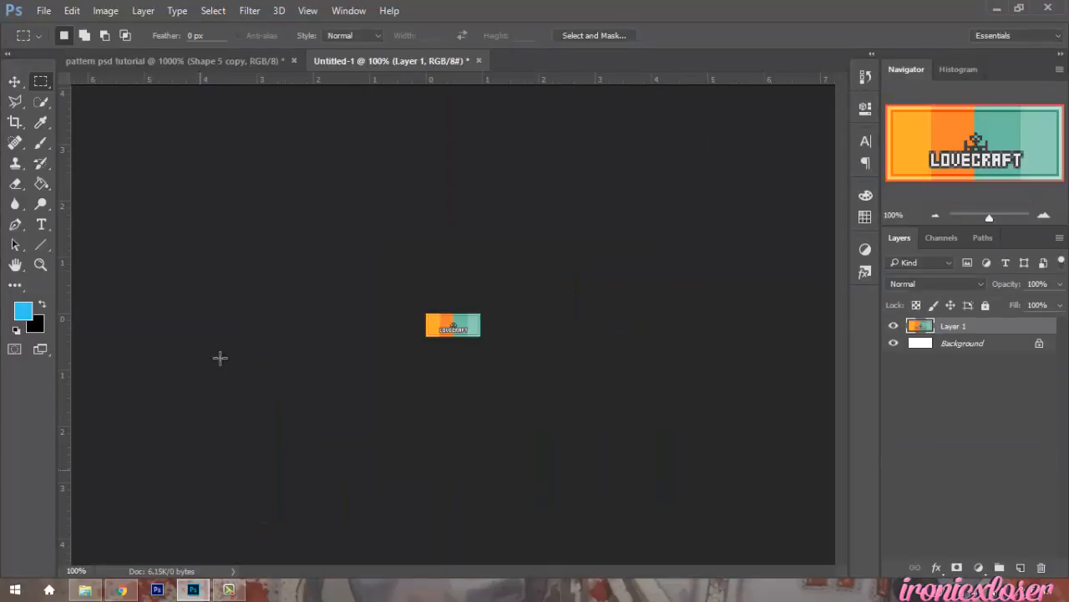
left_click_drag(356, 61, 109, 172)
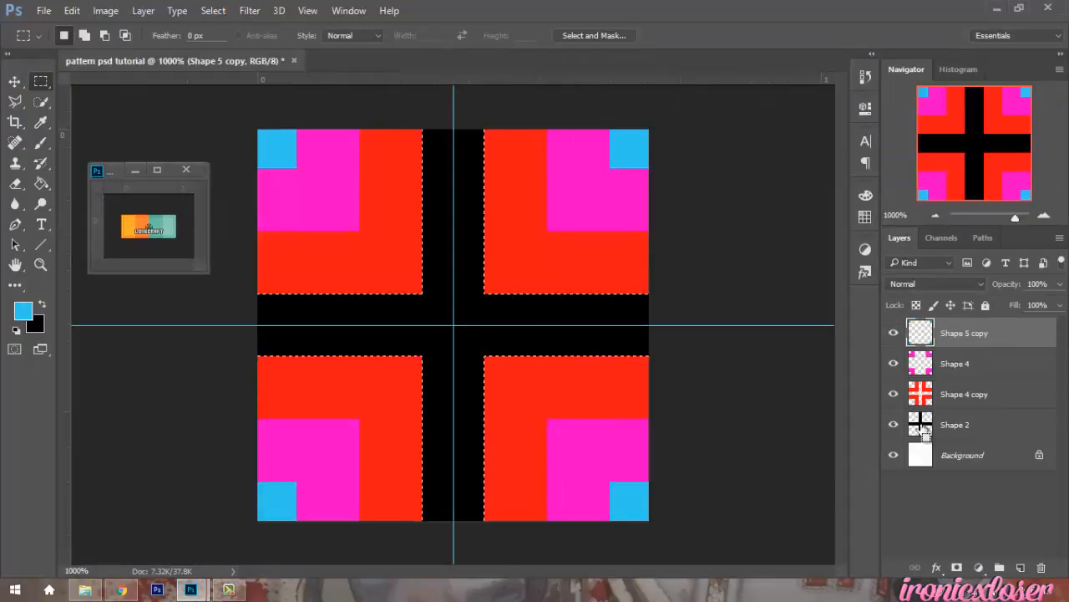
- Add a Solid Color fill layer over the black cross, sampling the yellow-orange #ffae2c from the color scheme
left_click(980, 567)
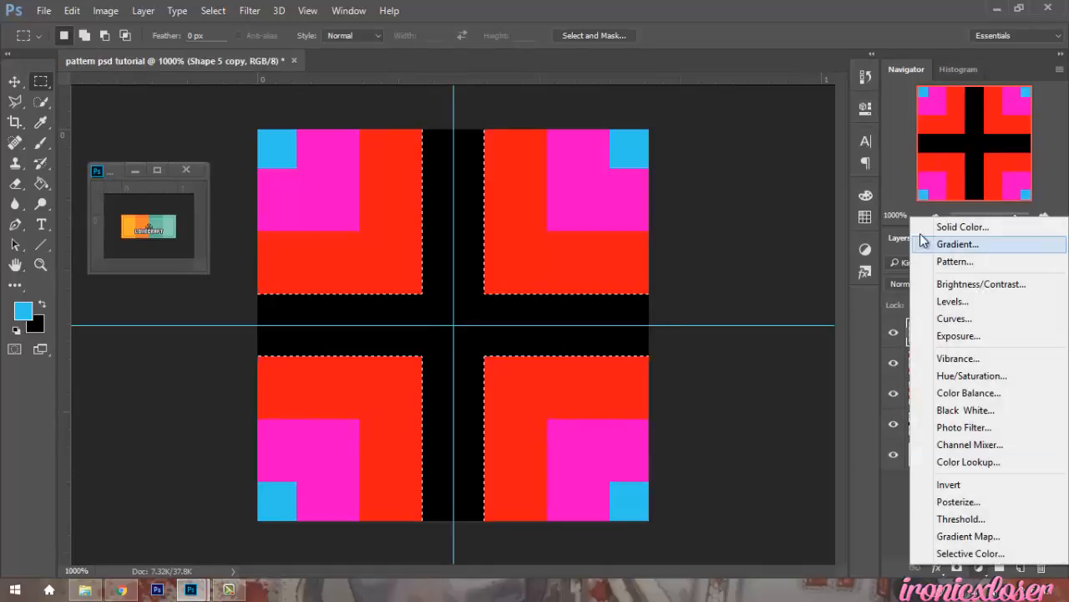
left_click(960, 227)
left_click(130, 224)
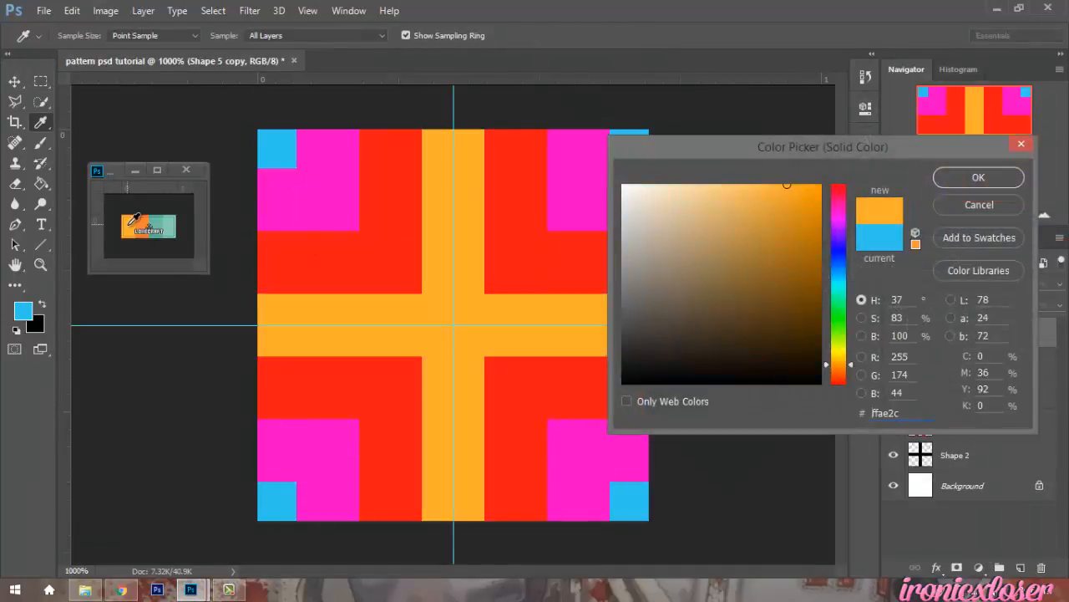
key("Return")
- Select the red stripes' area and cover it with a Solid Color fill layer in the scheme's darker orange
left_click(927, 433, "ctrl")
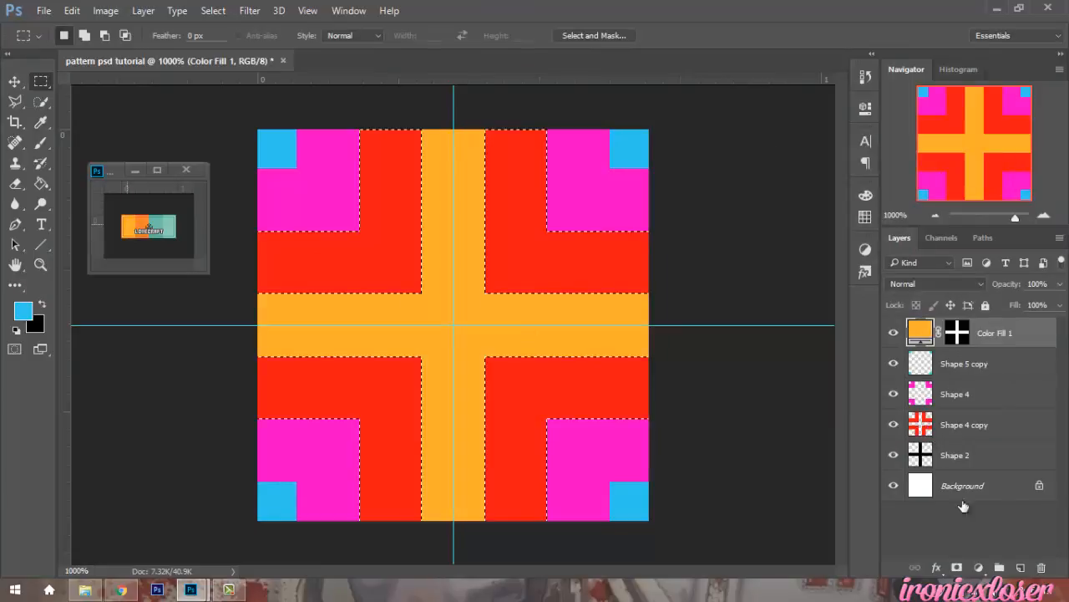
left_click(979, 567)
left_click(960, 230)
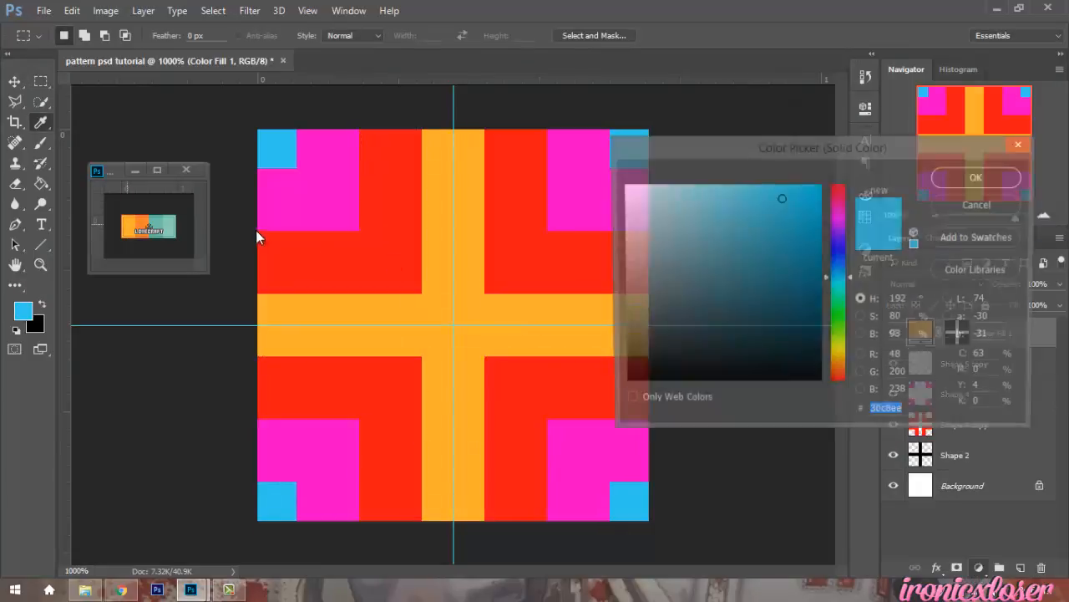
left_click(139, 225)
key("Return")
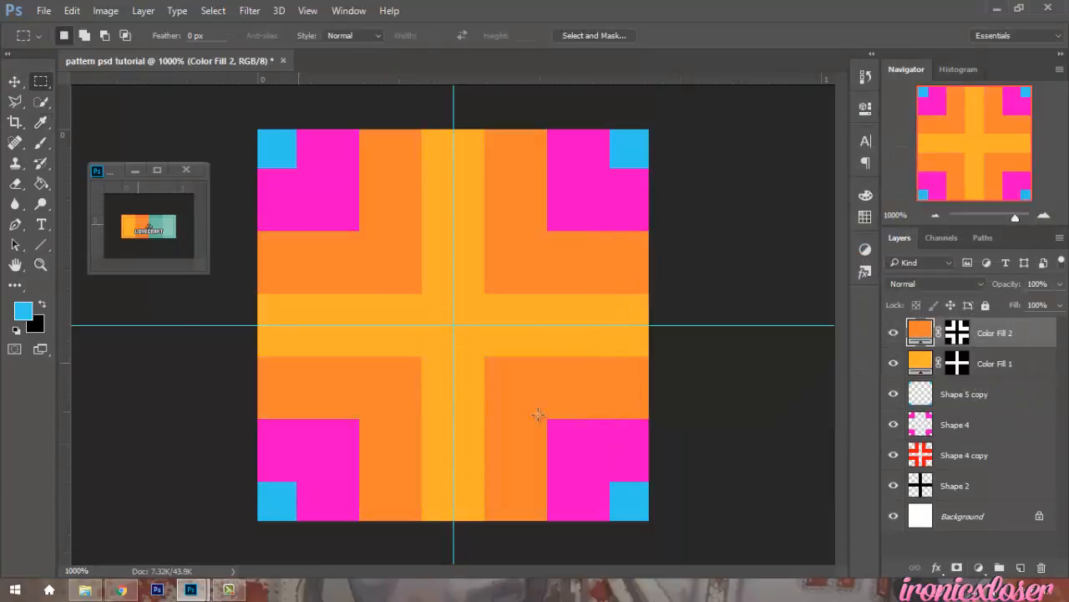
- Select the magenta corner areas and cover them with a Solid Color fill layer in the scheme's darker teal, #69bea3
left_click(921, 426, "ctrl")
left_click(979, 568)
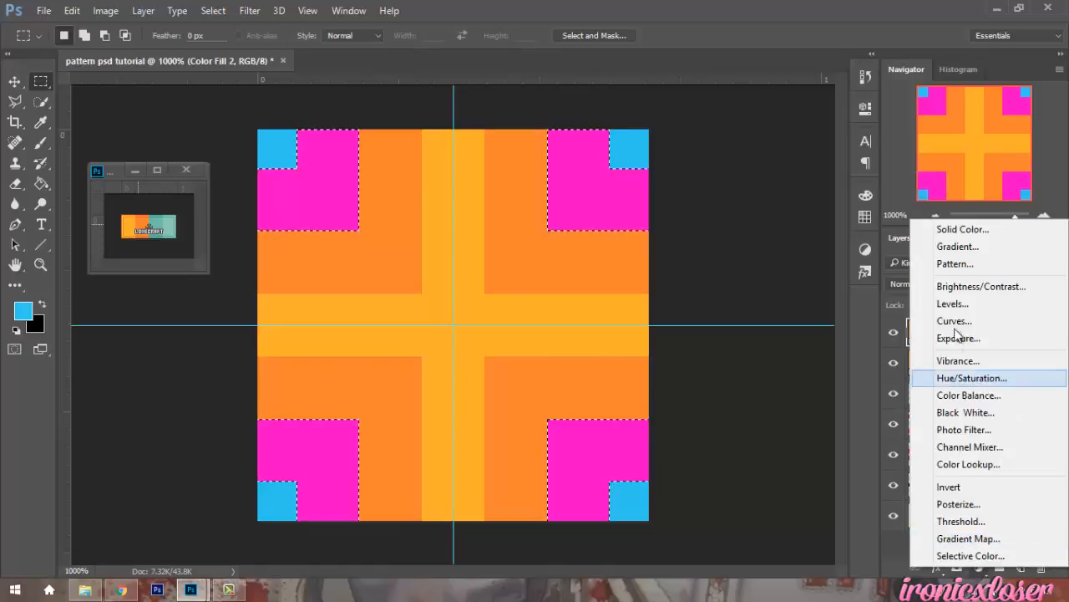
left_click(961, 230)
left_click(158, 227)
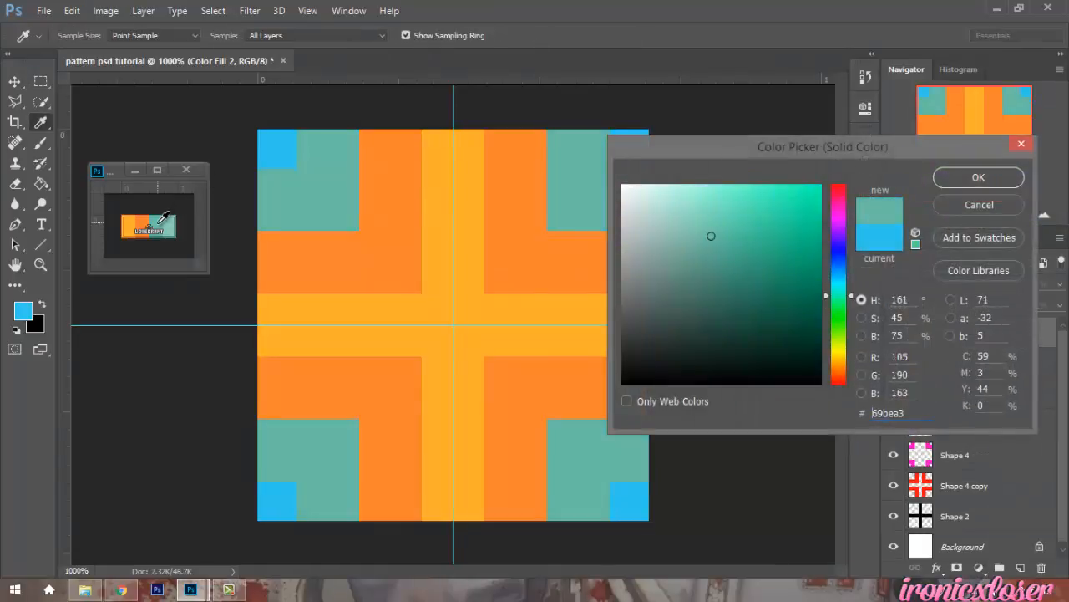
key("Return")
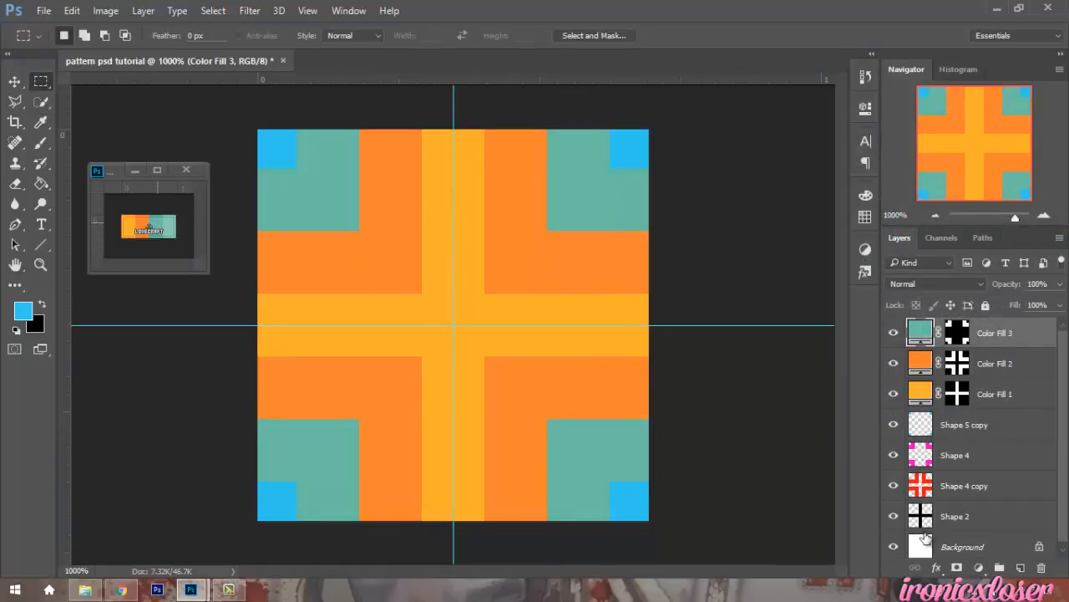
- Select the four blue corner squares and cover them with a Solid Color fill layer in the scheme's light teal
left_click(920, 426, "ctrl")
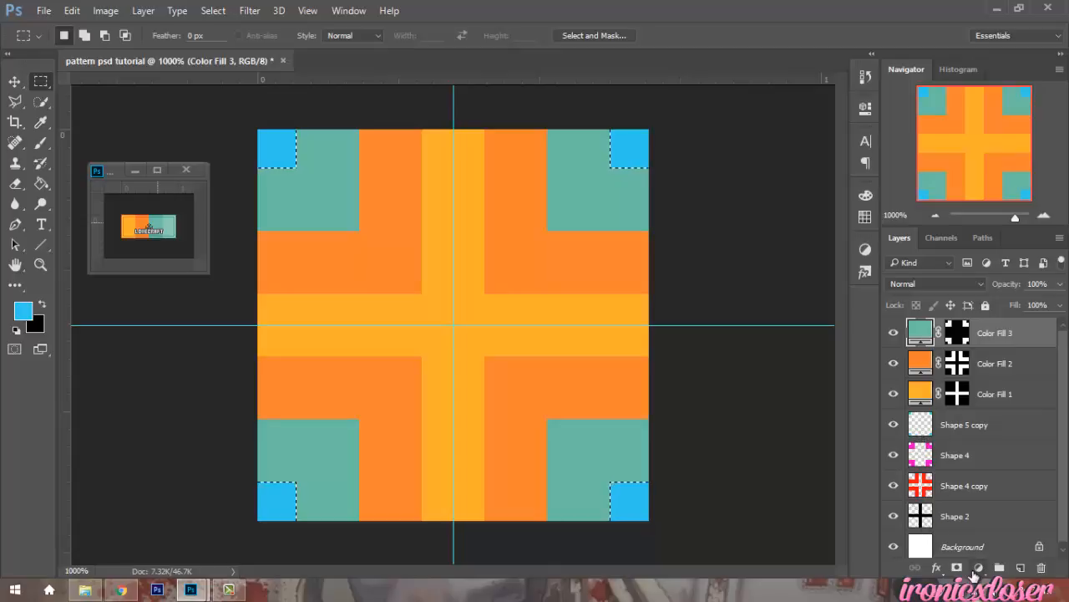
left_click(979, 568)
left_click(959, 234)
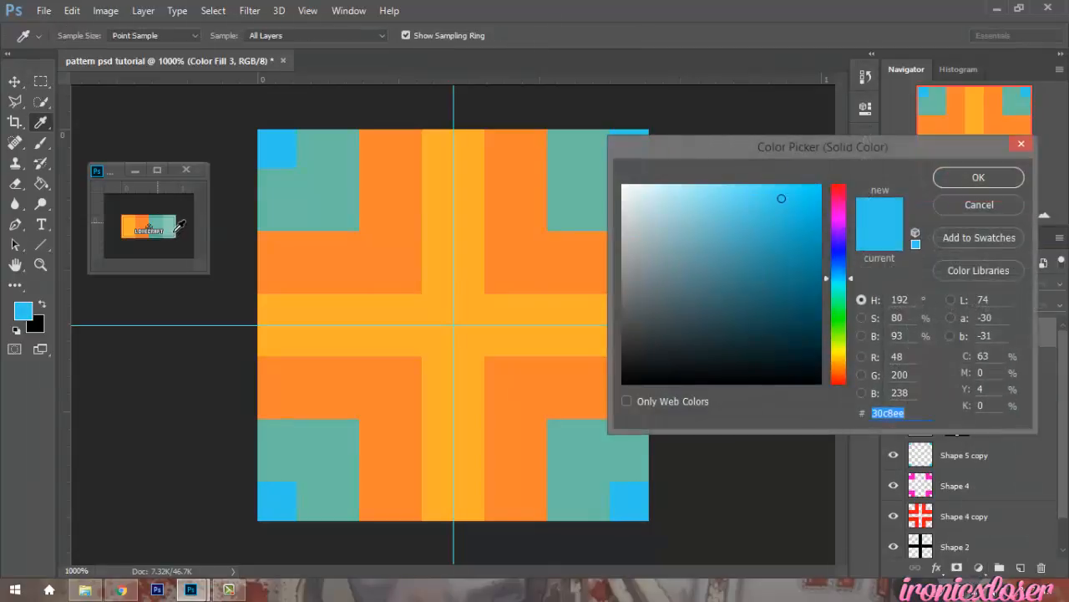
left_click(176, 230)
key("Return")
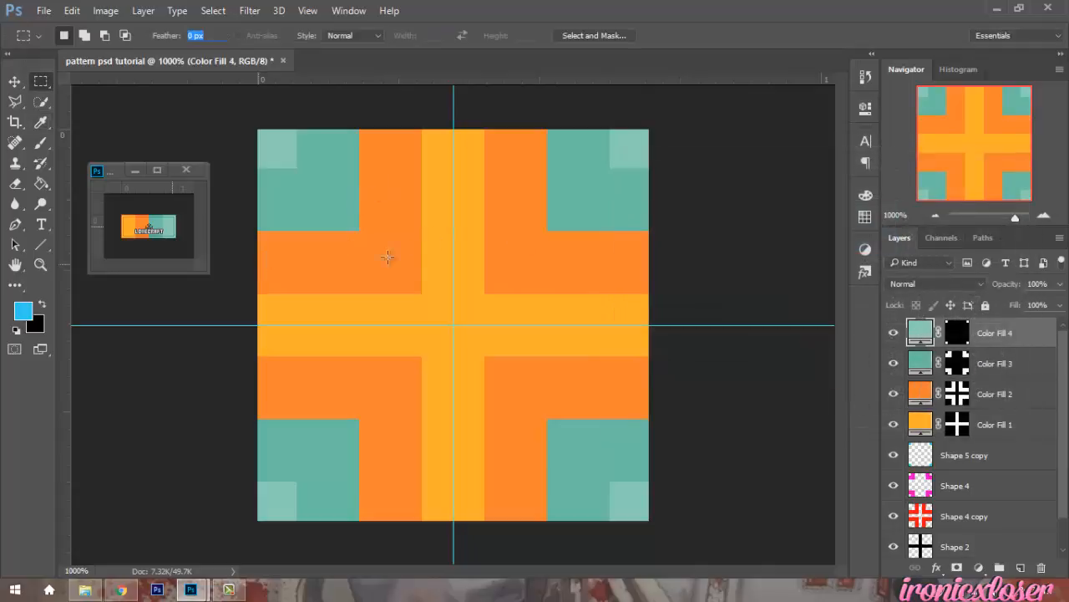
- Delete the four original shape layers and the white Background layer, keeping only the color fill layers
left_click(1005, 460)
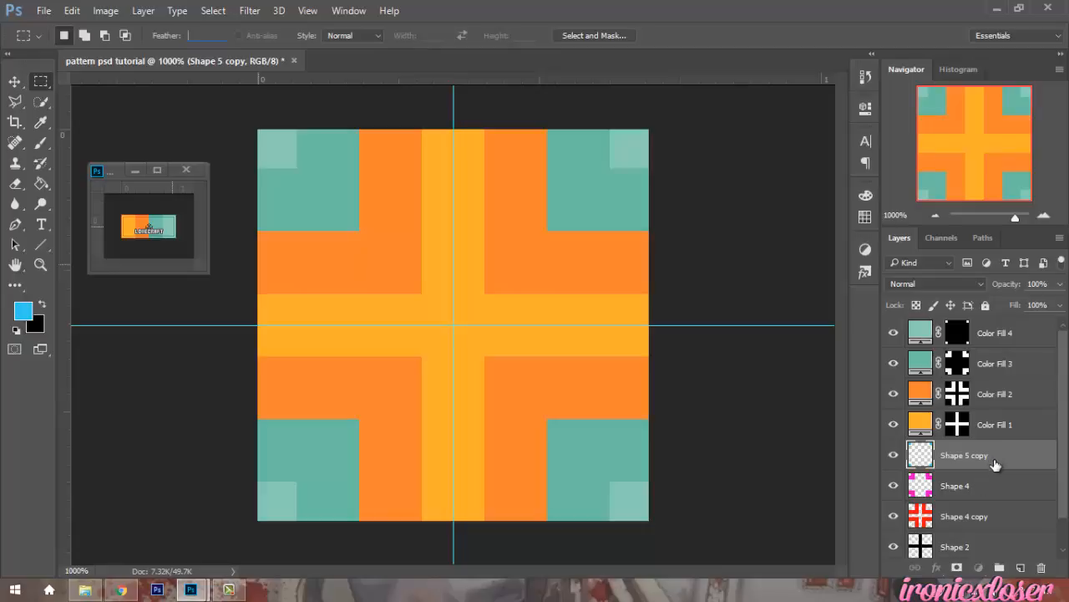
scroll(1003, 516, "down", 1)
left_click(991, 524, "shift")
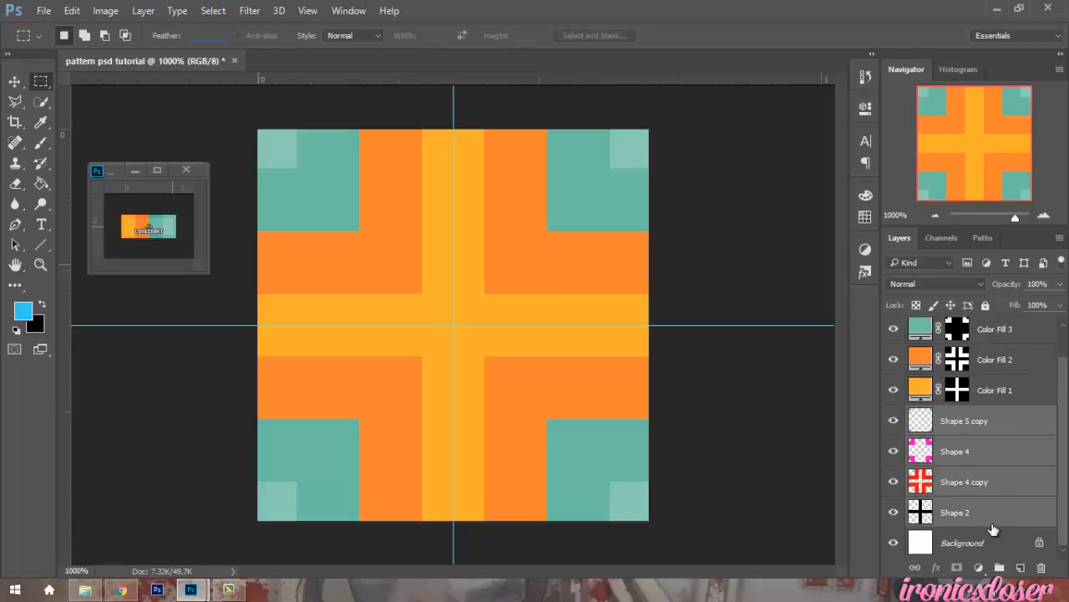
left_click_drag(988, 511, 1042, 568)
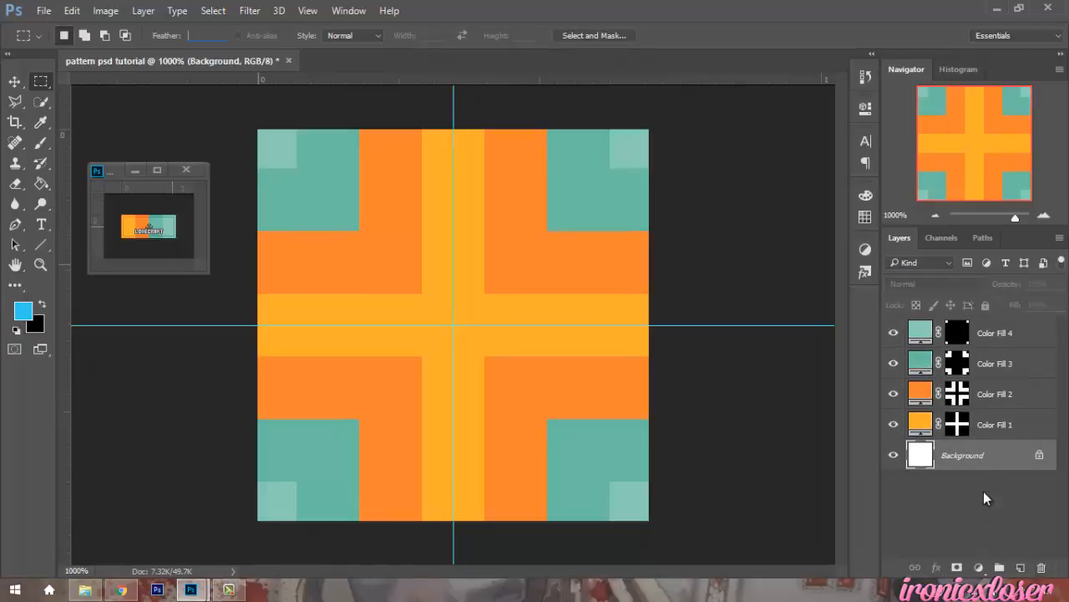
left_click_drag(992, 466, 1041, 568)
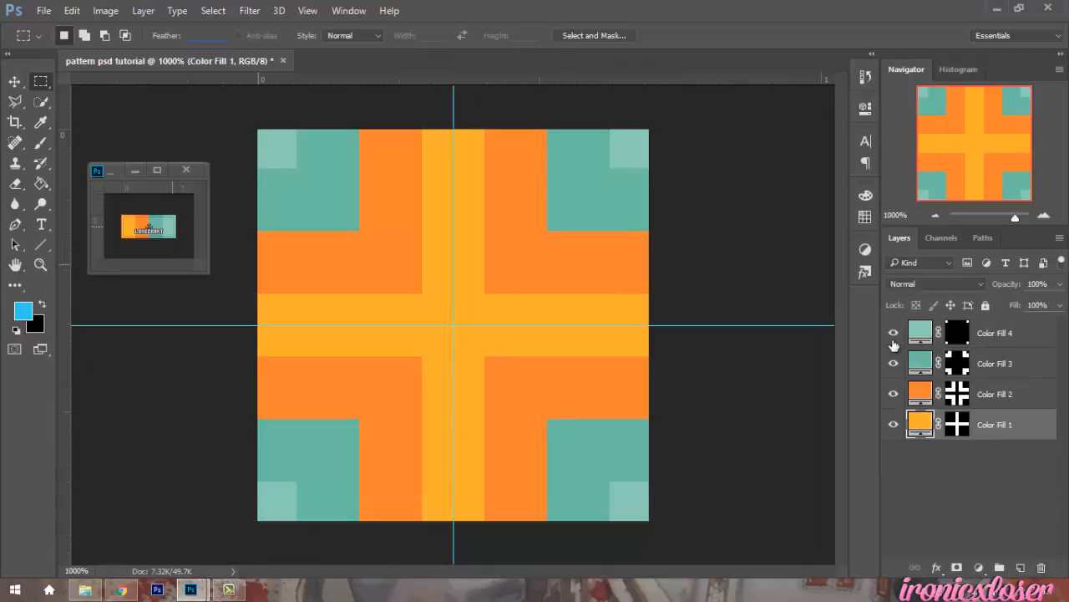
- Select all four color fill layers, Color Fill 1 to Color Fill 4, and group them
left_click(1003, 339)
left_click(1017, 424, "shift")
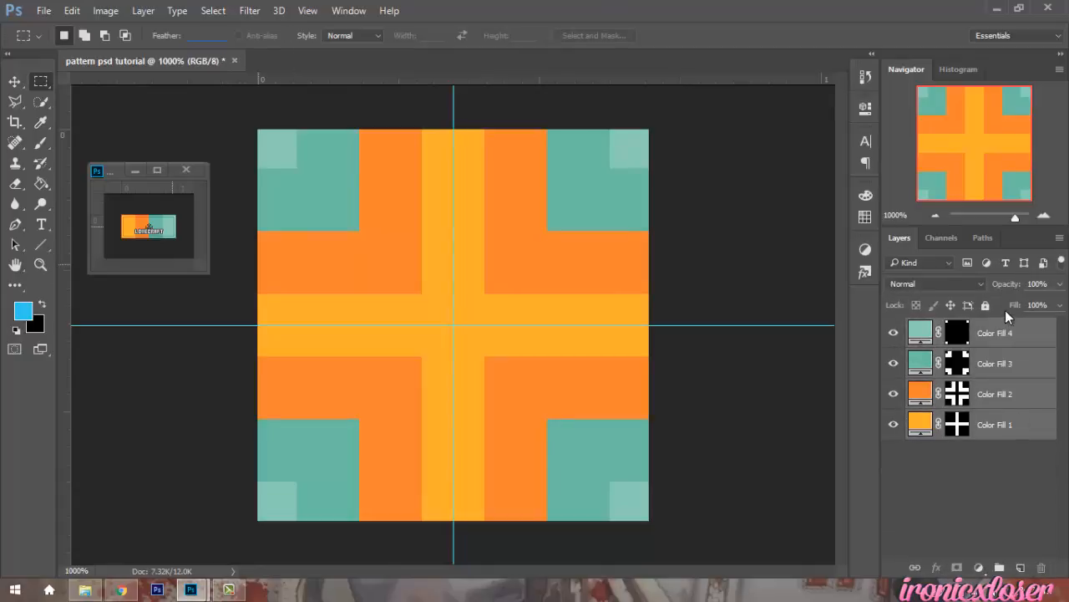
left_click(1009, 334)
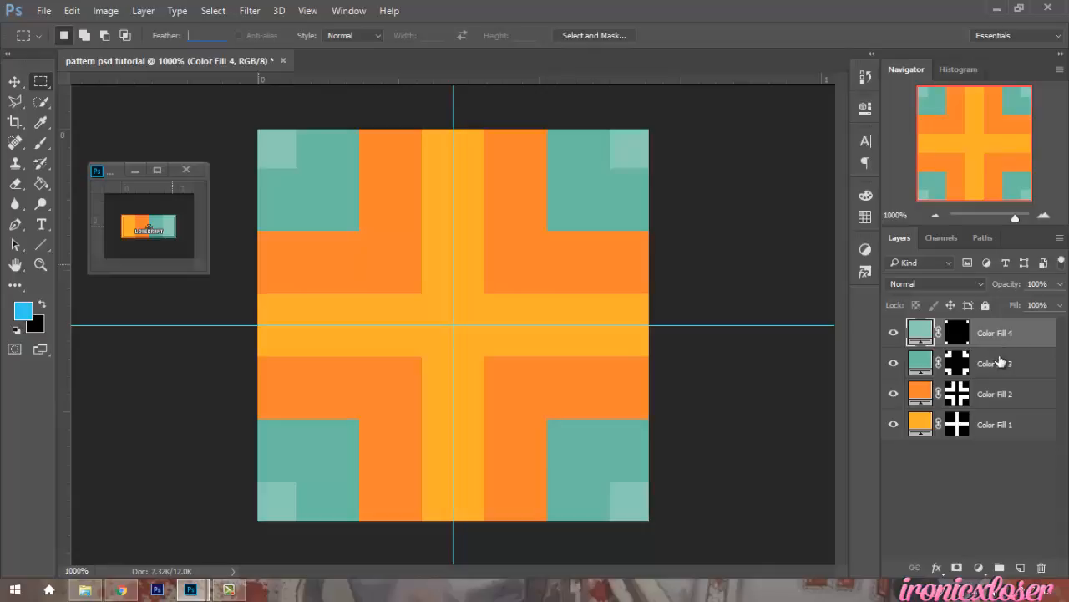
left_click(1021, 421, "shift")
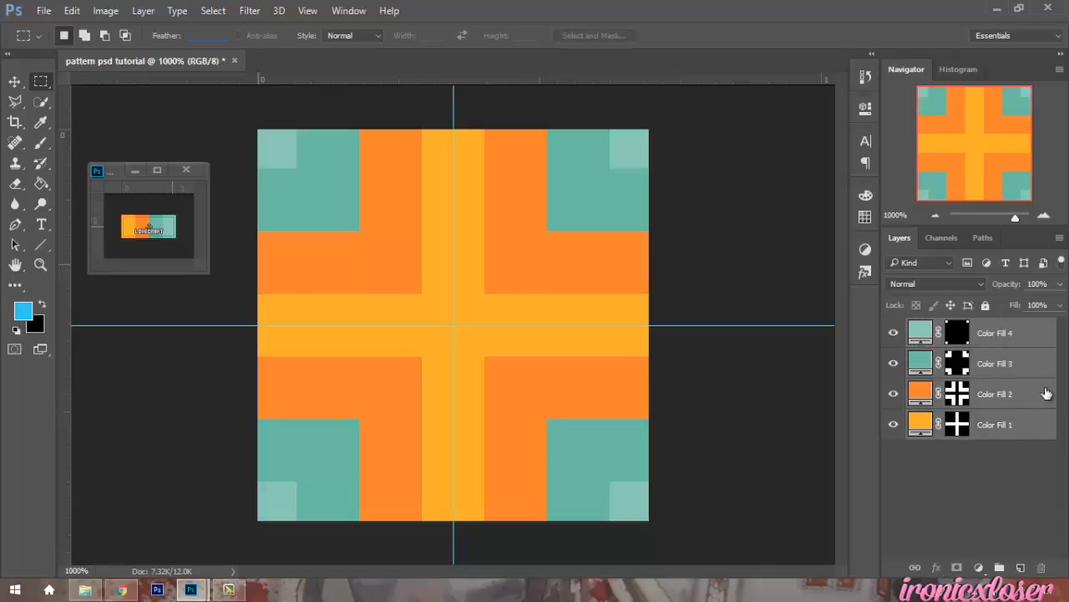
key("ctrl+g")
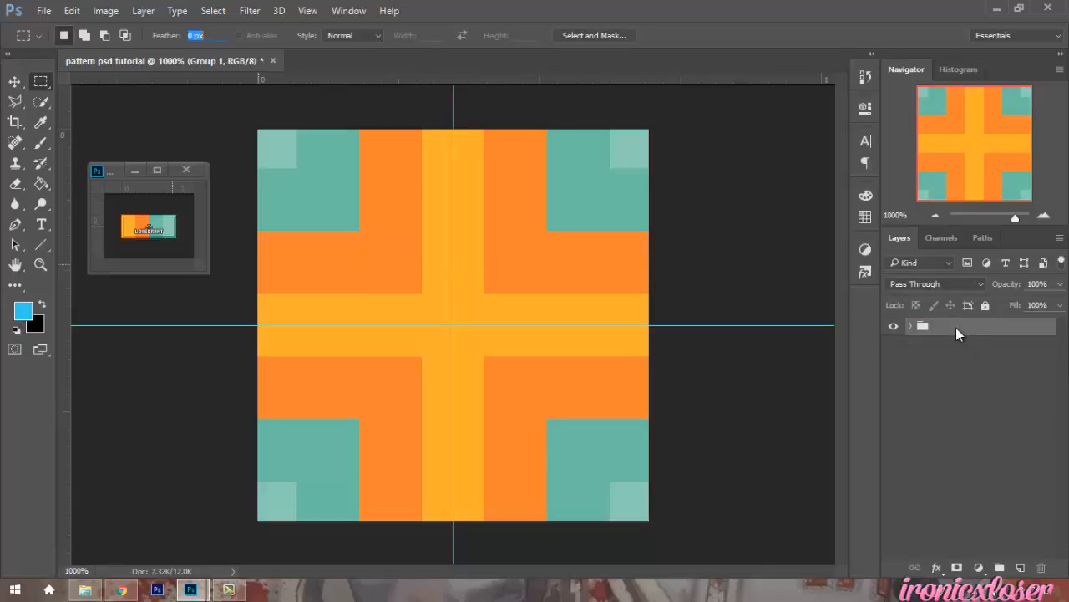
- Rename the group of color fill layers as "pattern psd" and expand it to show its contents
double_click(956, 327)
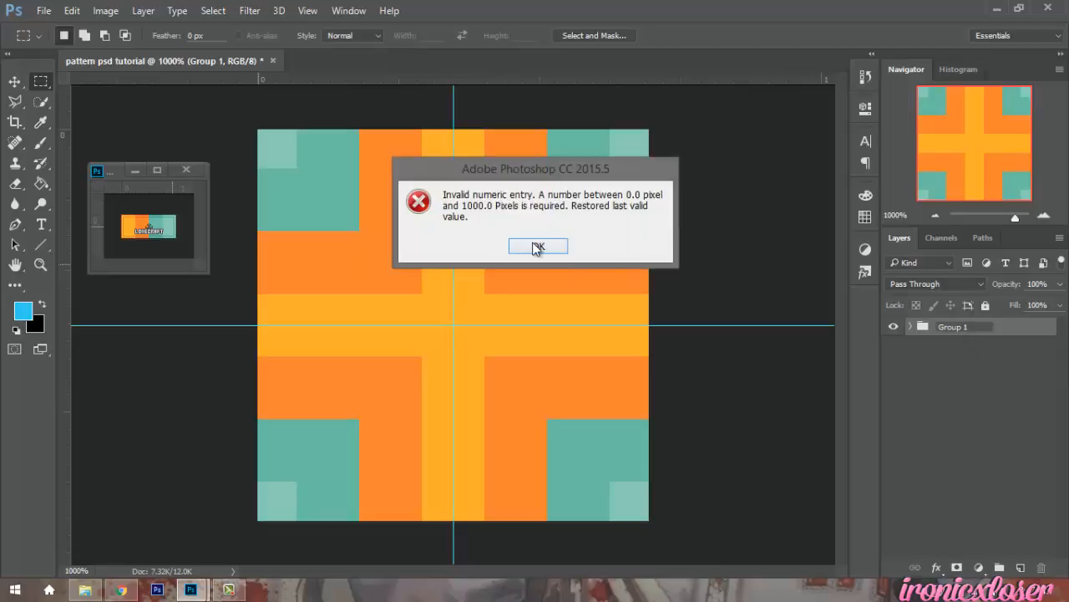
left_click(533, 244)
left_click(969, 328)
double_click(965, 327)
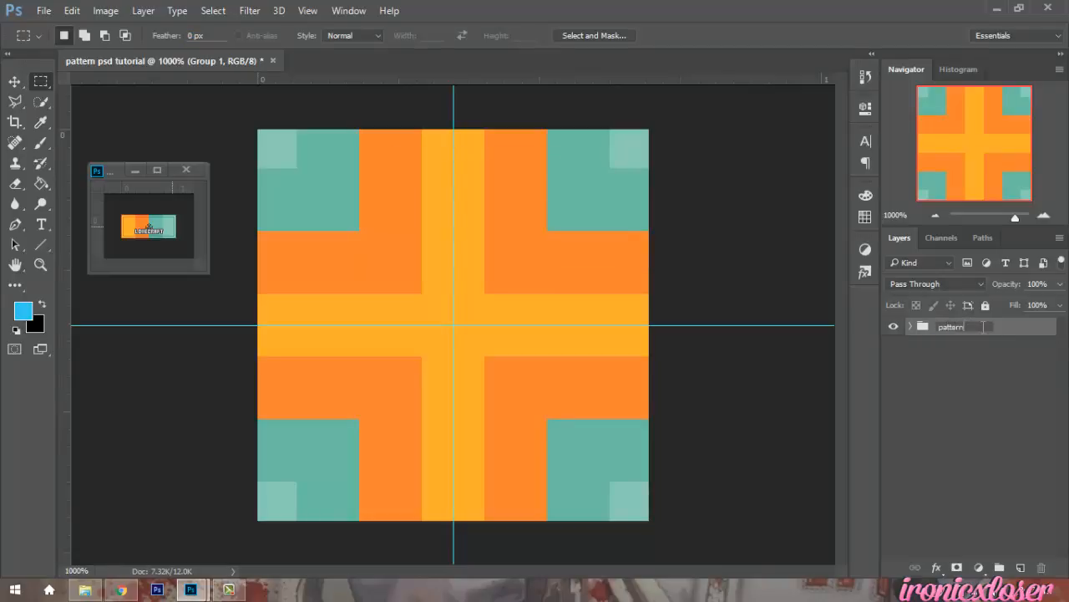
type("pattern psd")
key("Return")
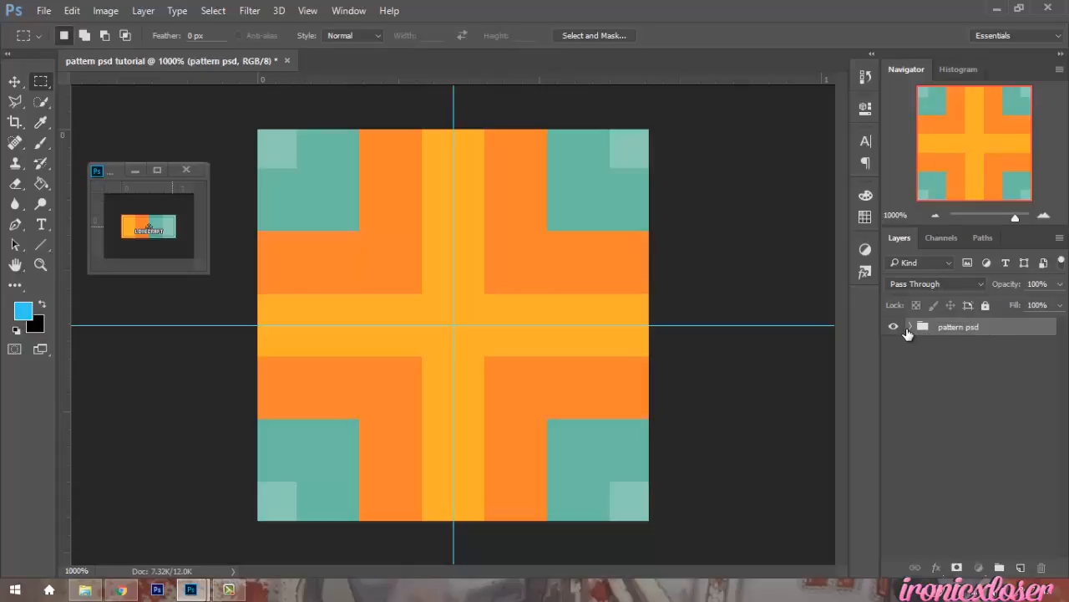
left_click(911, 327)
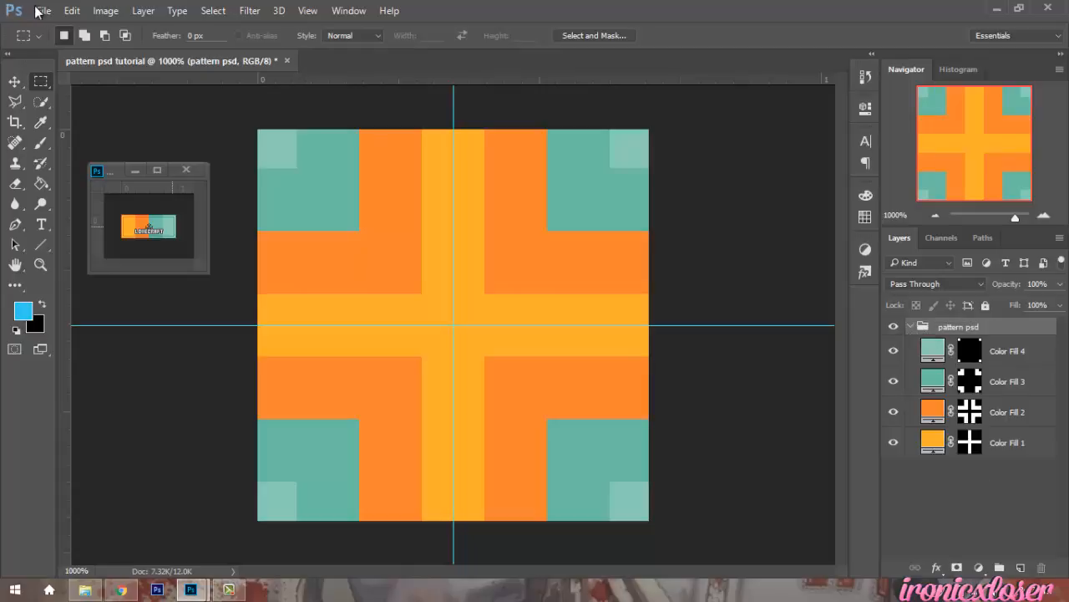
- Define the finished tile as a pattern named "pattern psd tutorial"
left_click(72, 10)
left_click(154, 377)
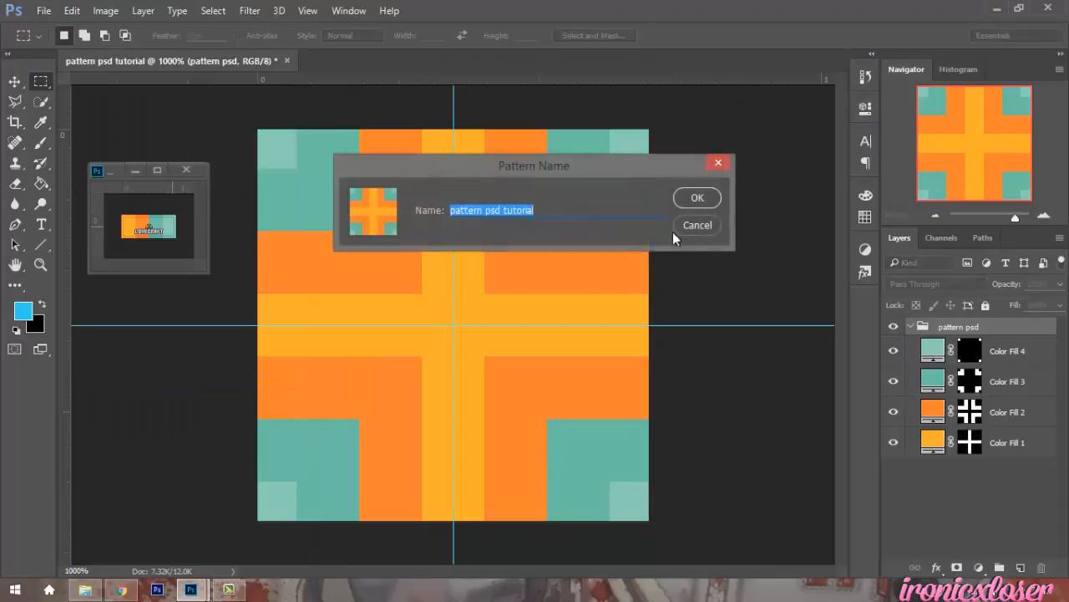
left_click(696, 198)
- Create a new 150 x 150 px document at 72 pixels/inch in RGB Color with a white background
left_click(43, 10)
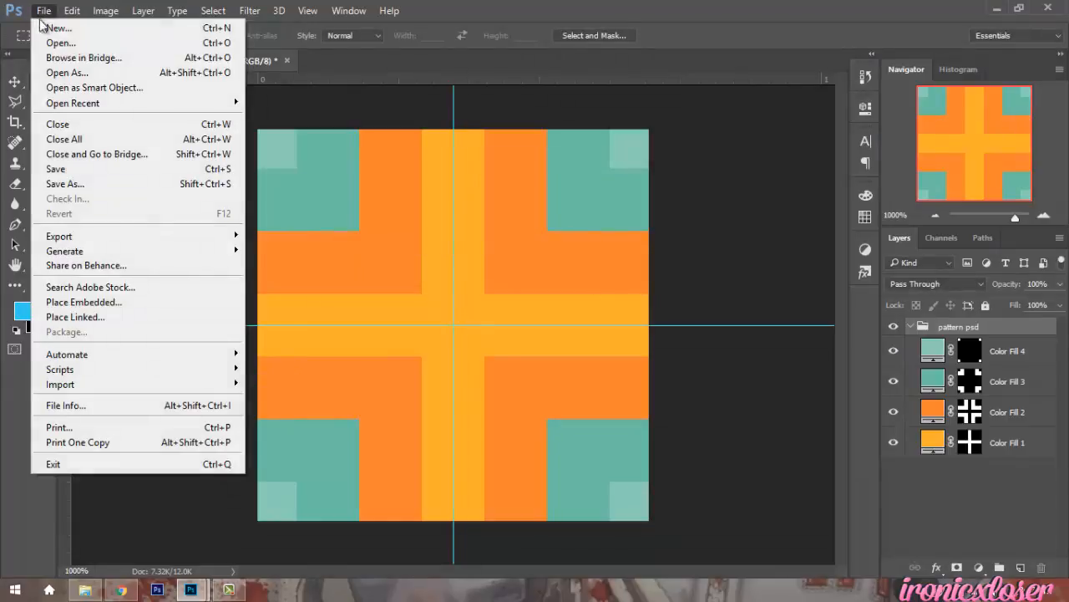
left_click(55, 28)
left_click(406, 217)
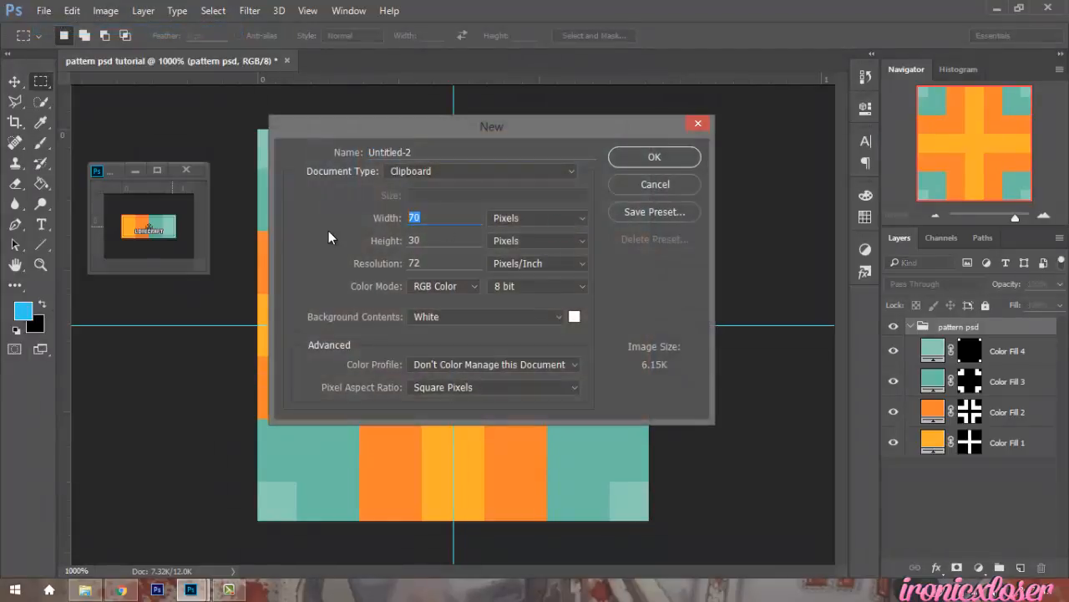
type("150")
key("Tab")
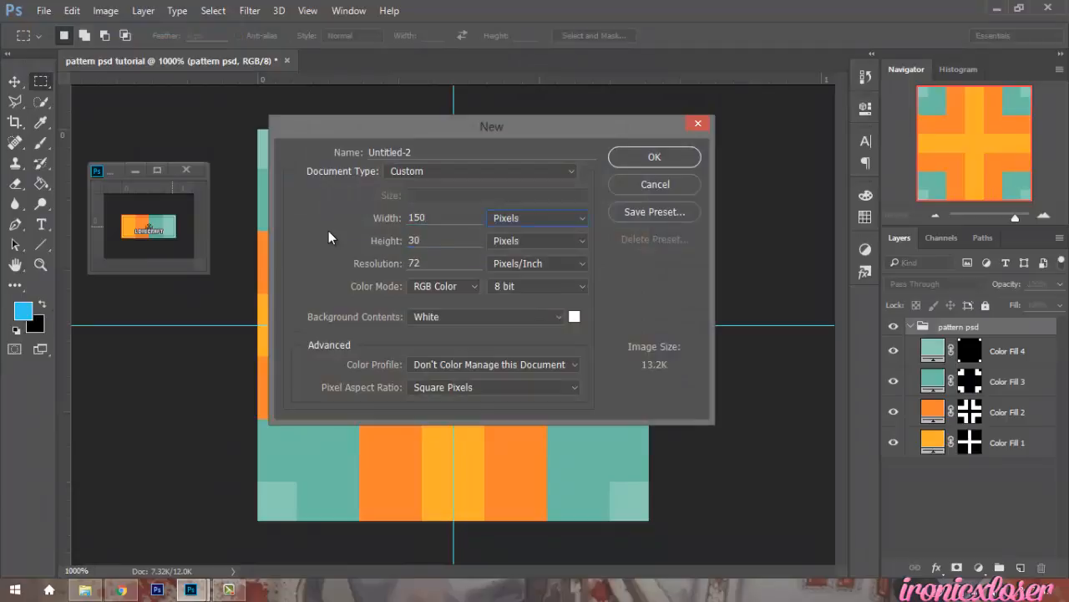
key("Tab")
type("150")
key("Return")
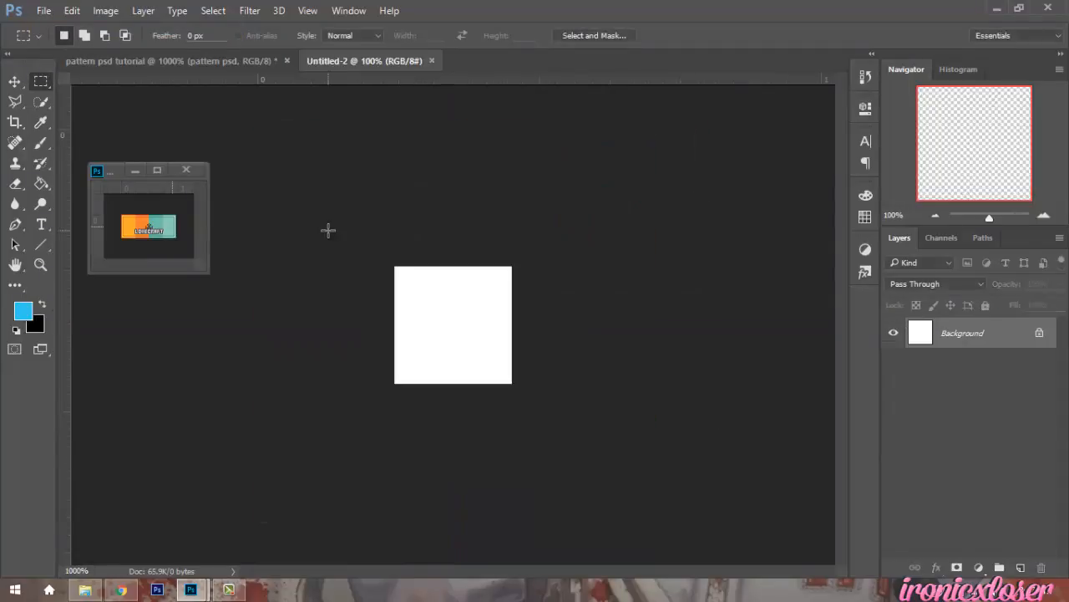
- Add a Pattern Fill layer with the orange and teal plaid pattern and preview it at 50% scale
left_click(980, 571)
left_click(970, 269)
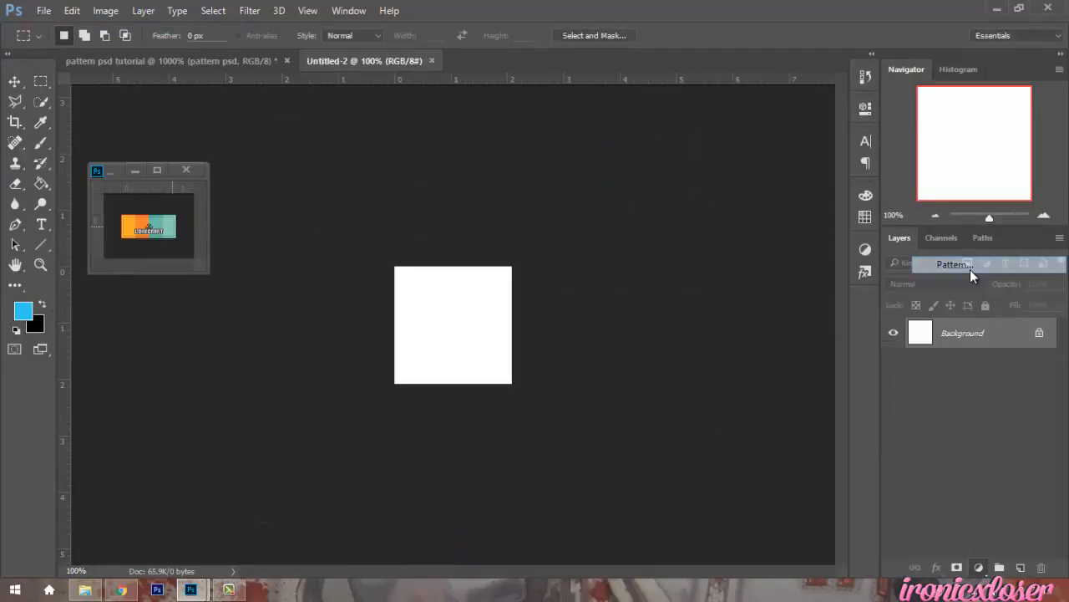
left_click_drag(558, 163, 738, 241)
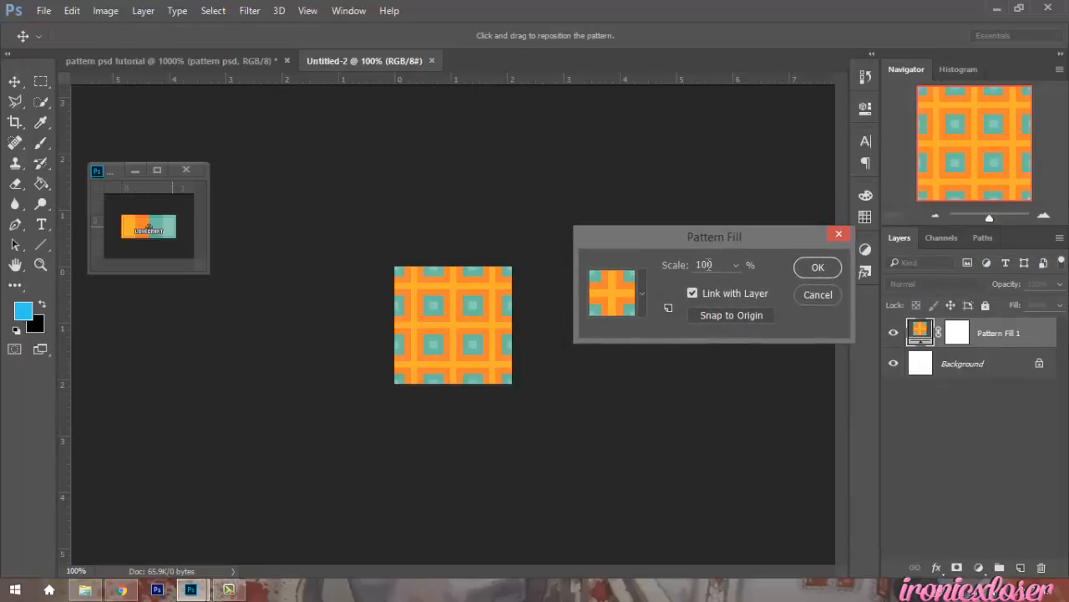
type("50")
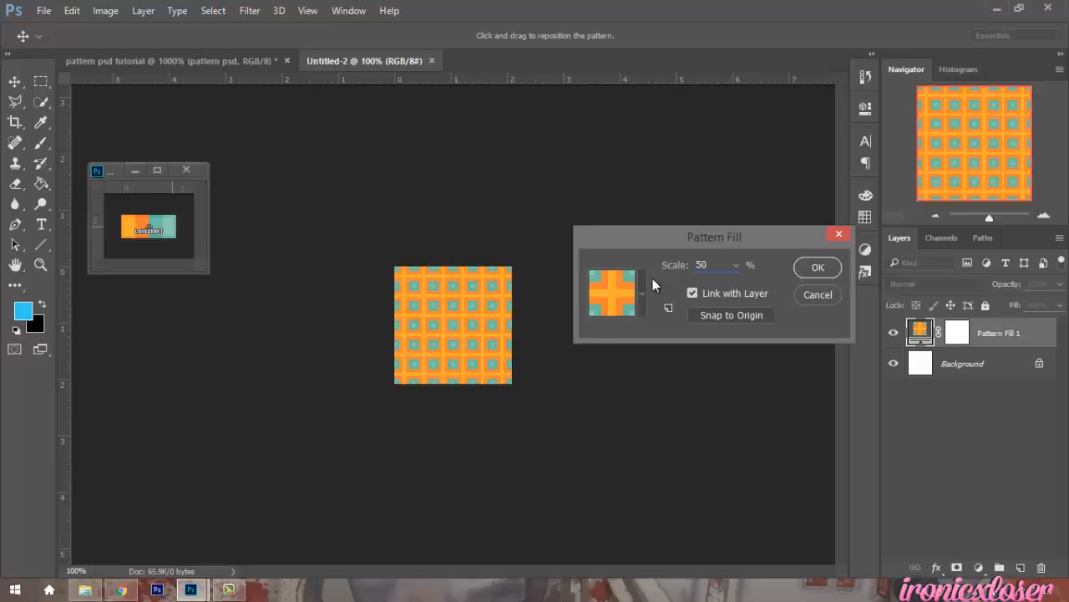
- Set the pattern fill's scale to 100%, apply it, and inspect the tiled result at 300% magnification
left_click(712, 311)
type("10")
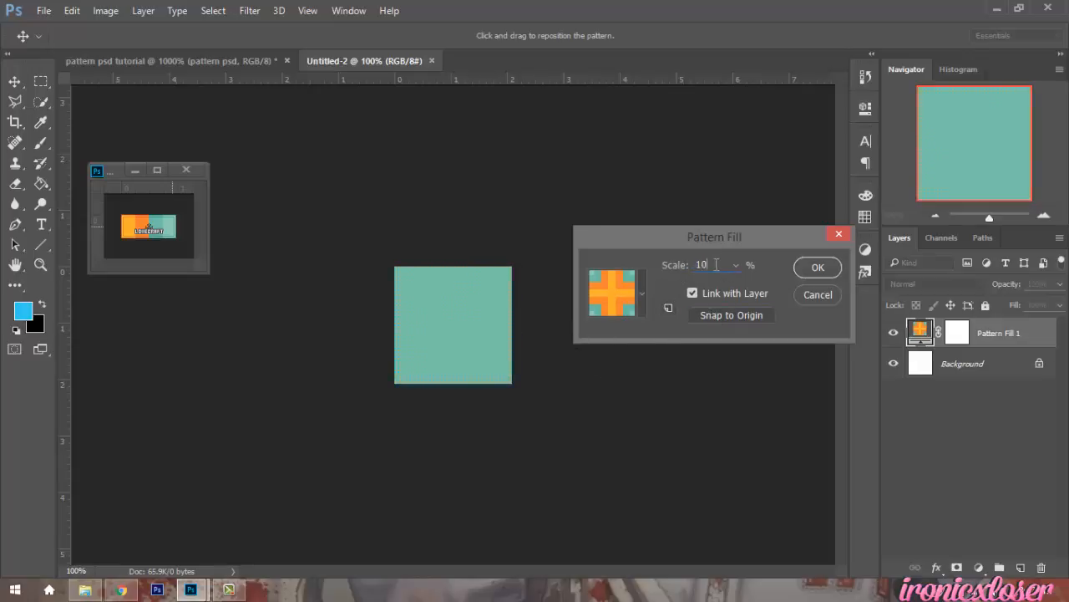
type("0")
key("Return")
left_click(1044, 217)
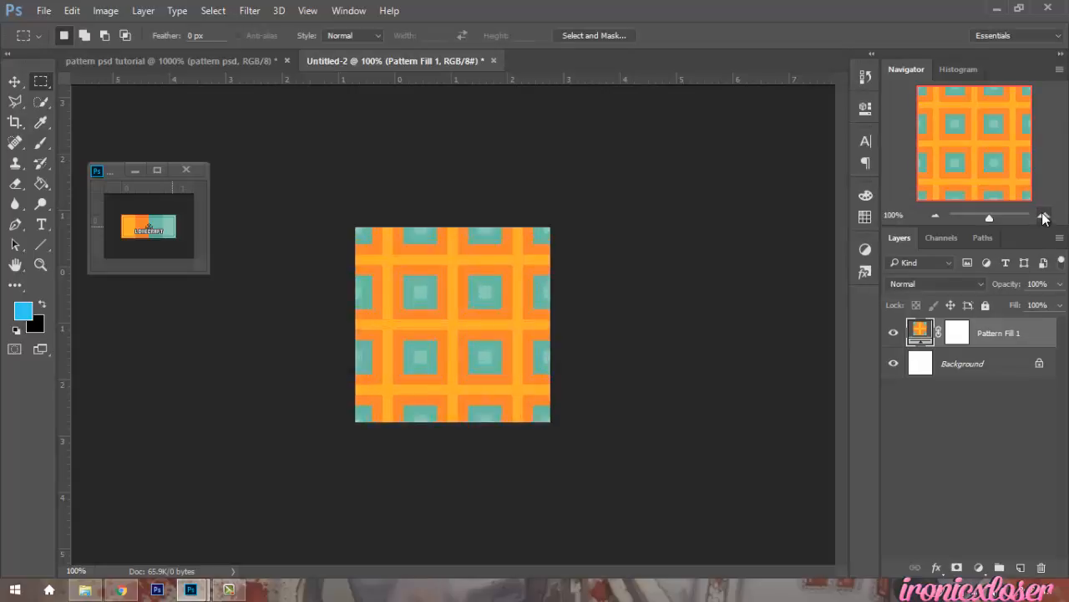
left_click(1044, 216)
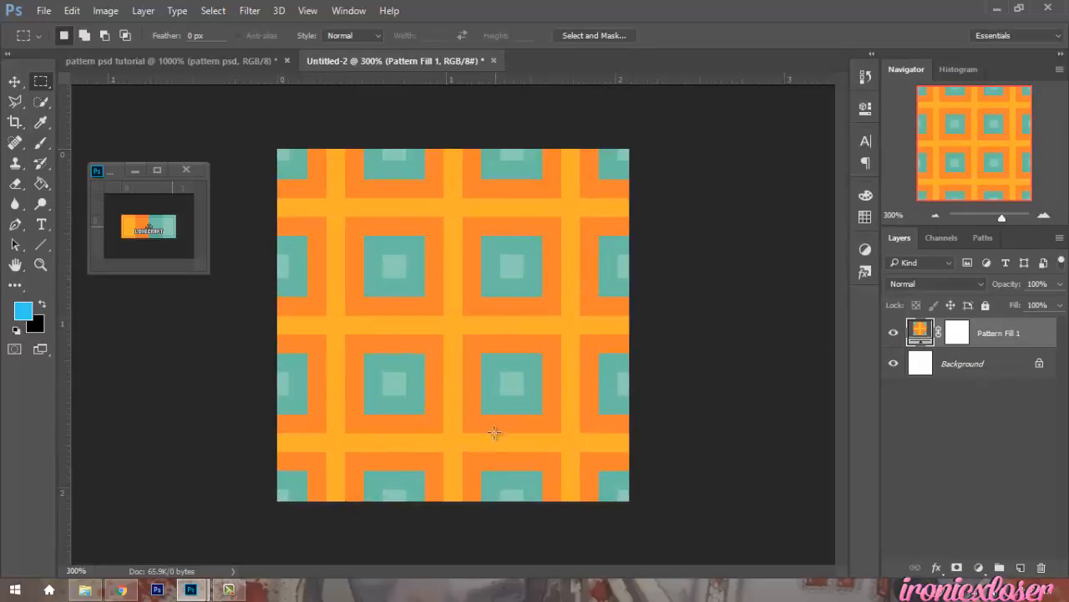